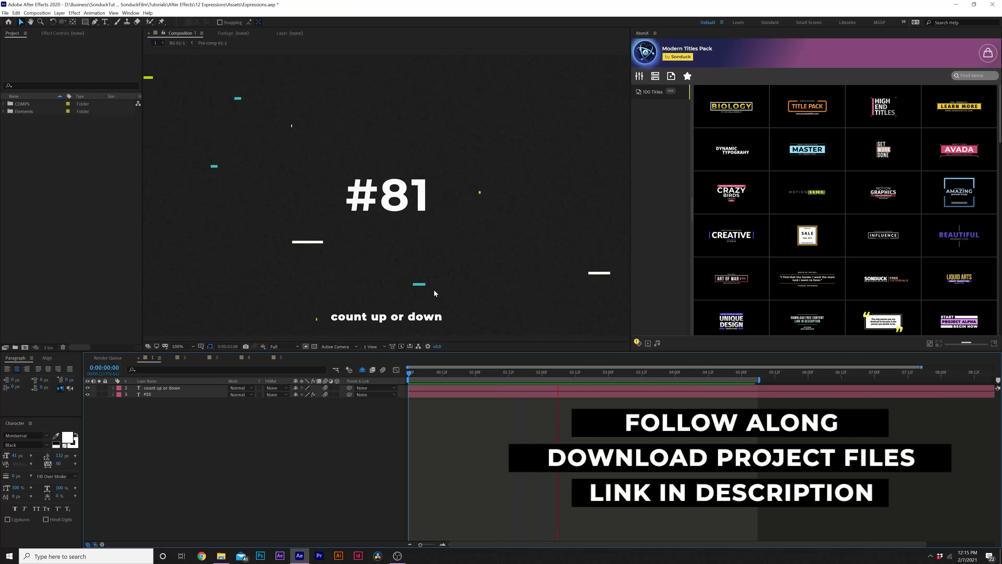
Stop the preview and add a Slider Control effect to the 0 text layer.
click(120, 392)
key(u)
key(u)
click(114, 395)
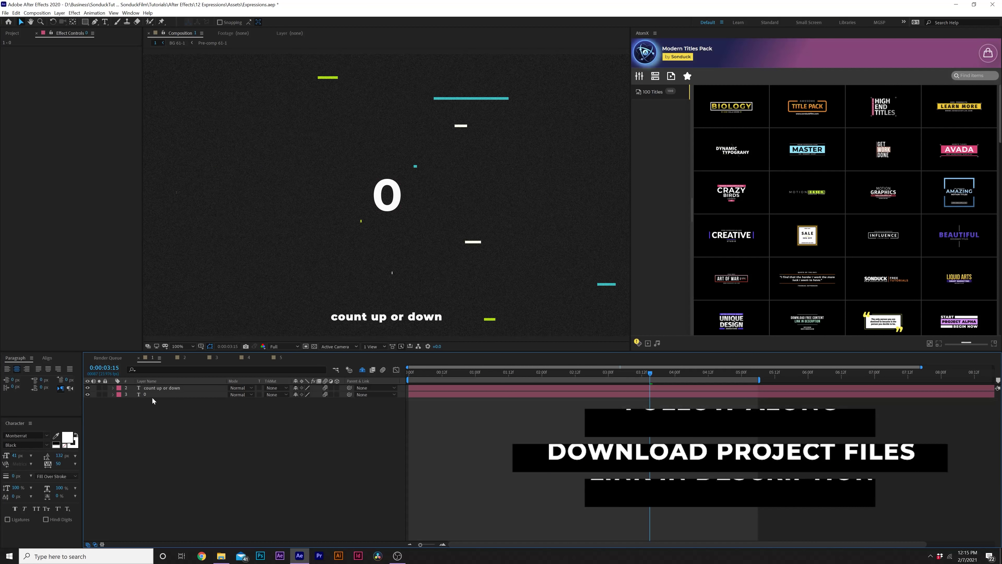
key(Return)
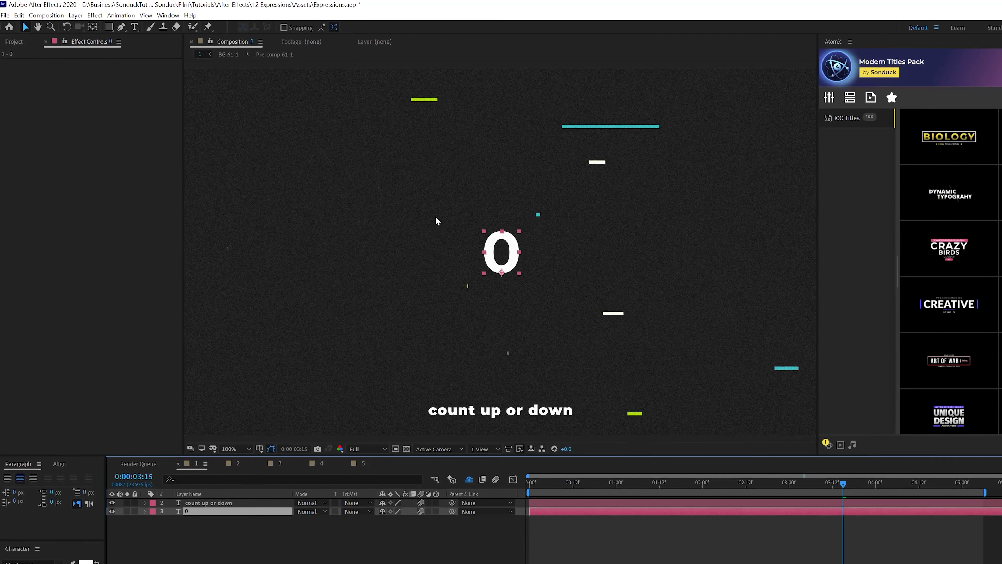
click(94, 16)
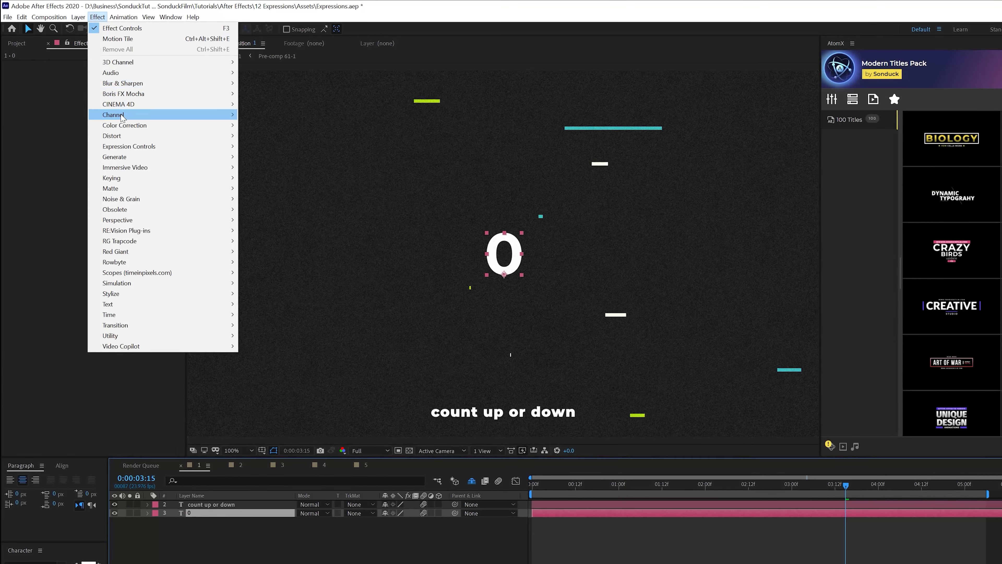
mouse_move(158, 147)
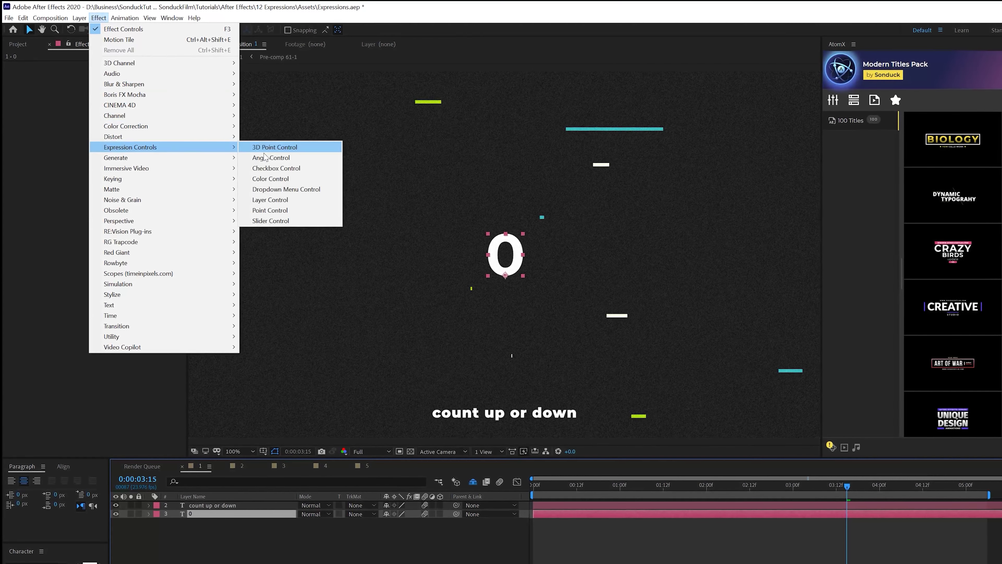
click(267, 222)
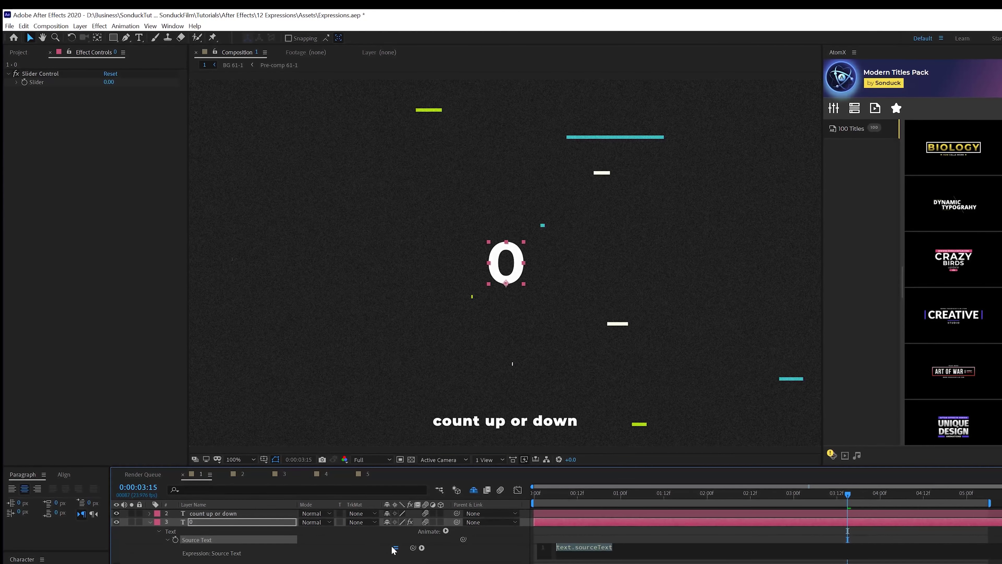
Pick-whip the Source Text expression to the Slider and append .value.toFixed(0).
alt+click(176, 540)
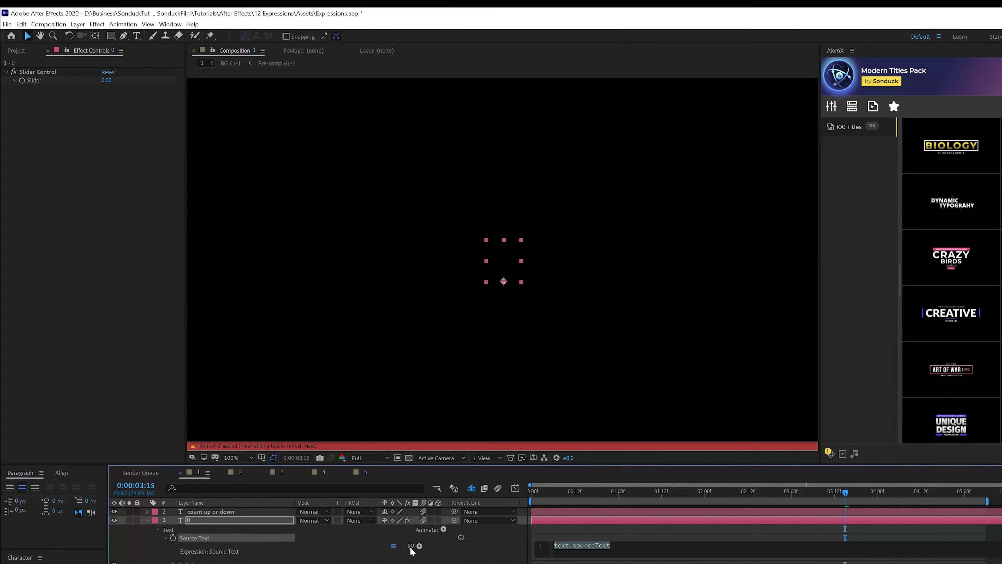
drag(410, 546, 34, 74)
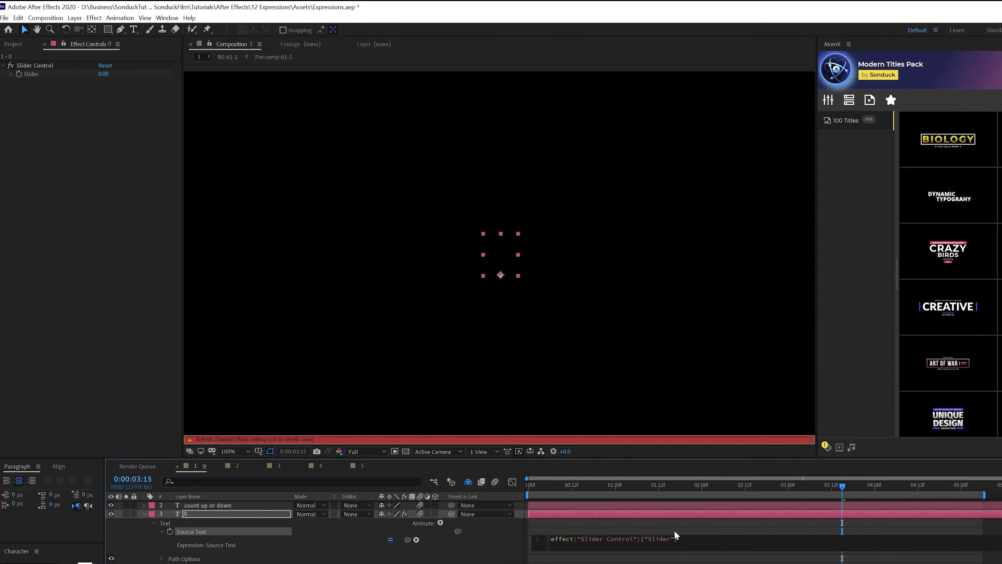
text(.)
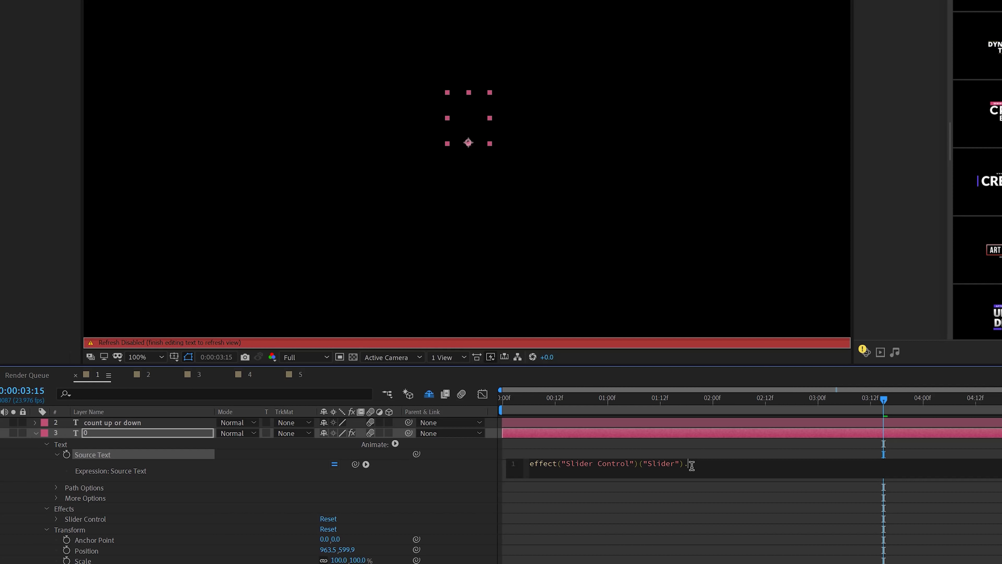
text(value.to)
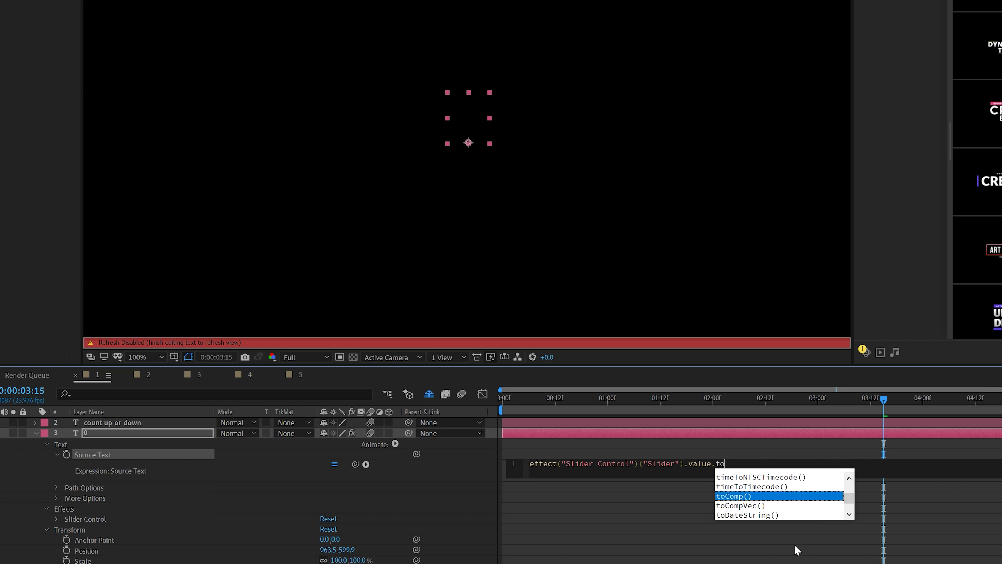
text(Fixed)
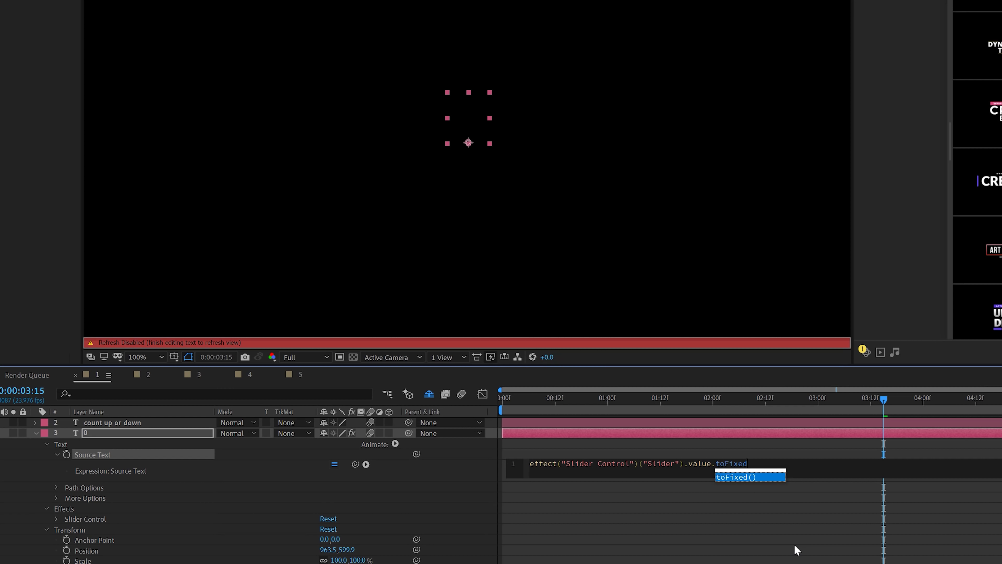
text((0)
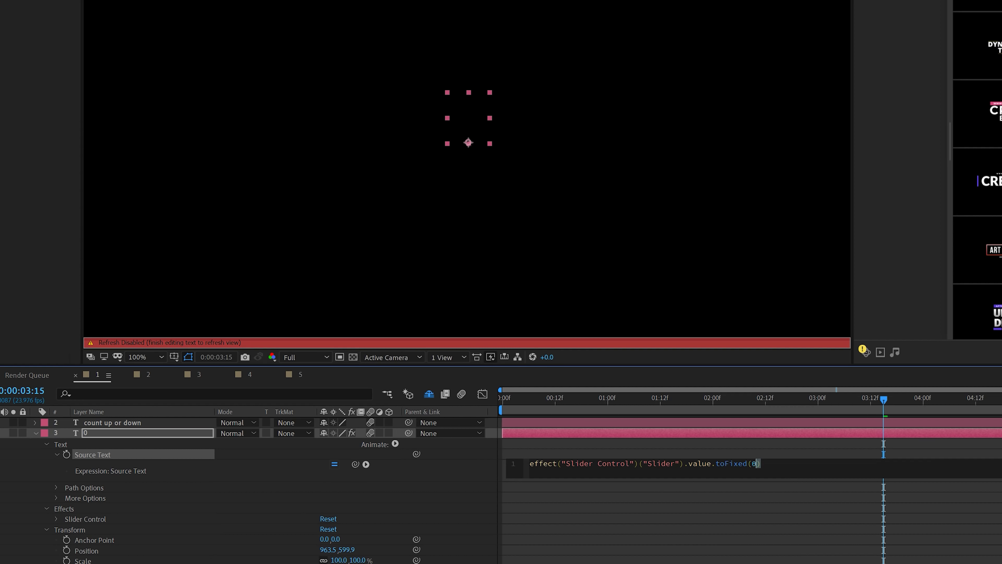
Keyframe the Slider from 0 at the start to 776 at about four seconds.
click(591, 490)
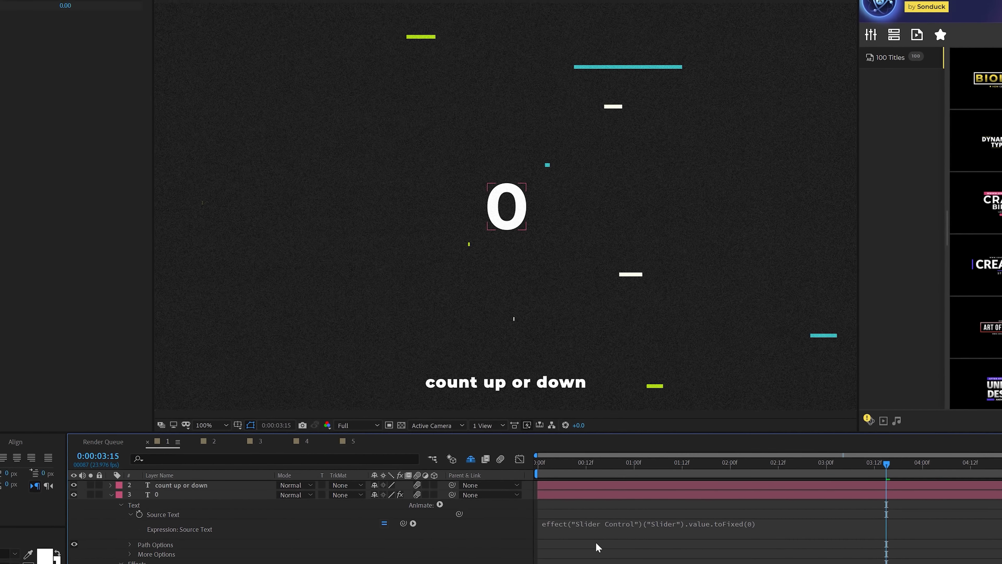
key(Home)
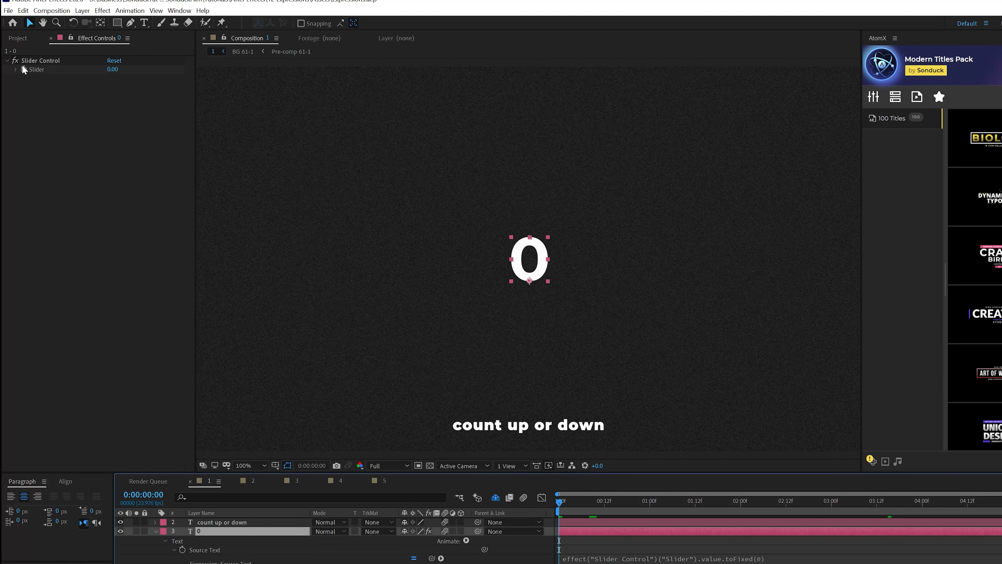
click(24, 69)
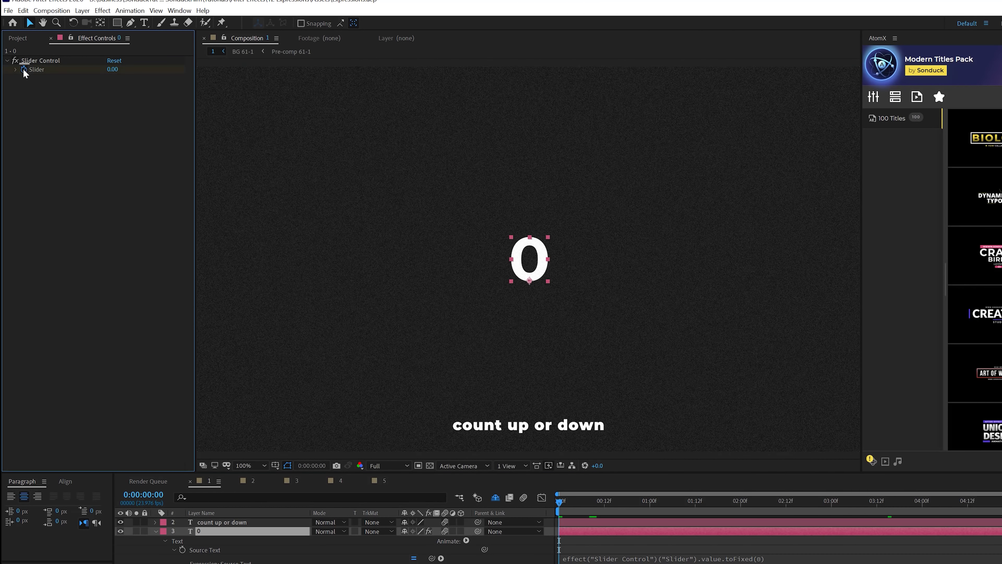
click(727, 507)
key(space)
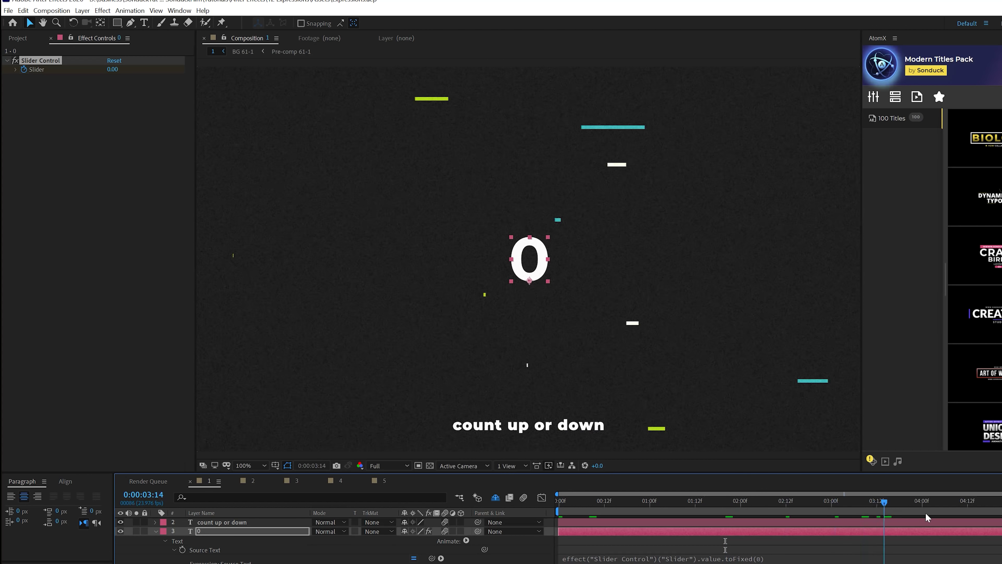
drag(114, 69, 592, 140)
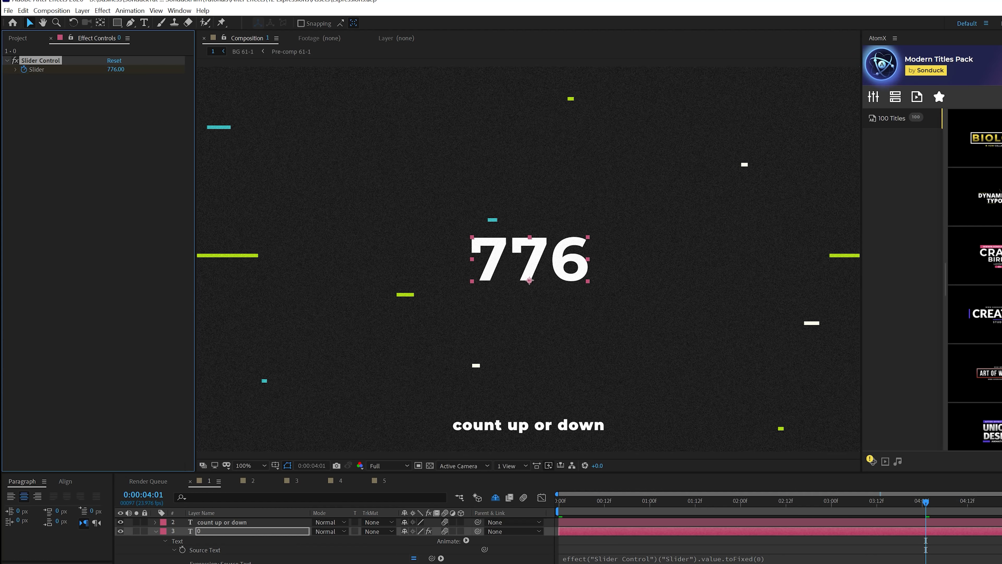
Apply strong easing to both Slider keyframes in the speed graph and preview the count-up.
key(u)
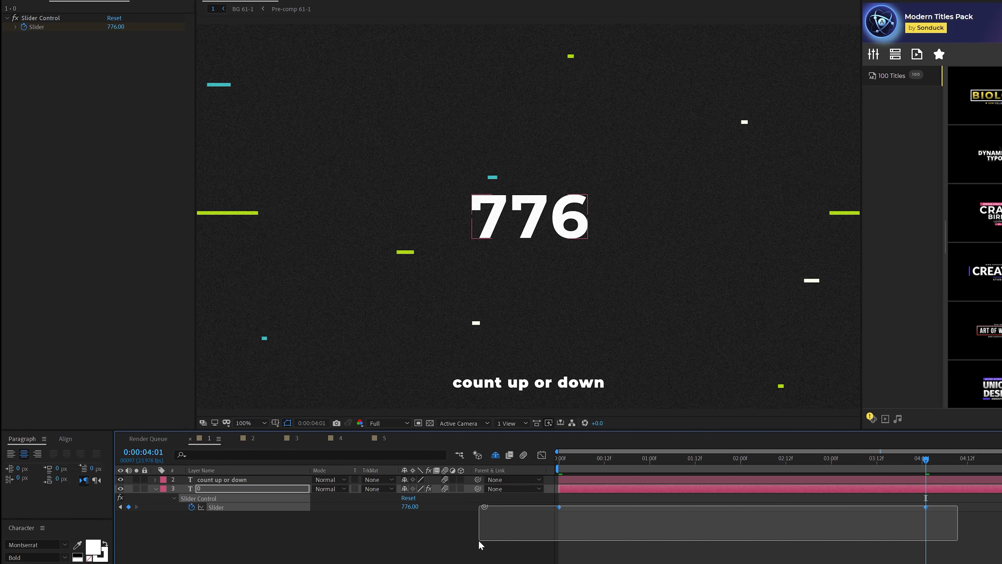
click(542, 457)
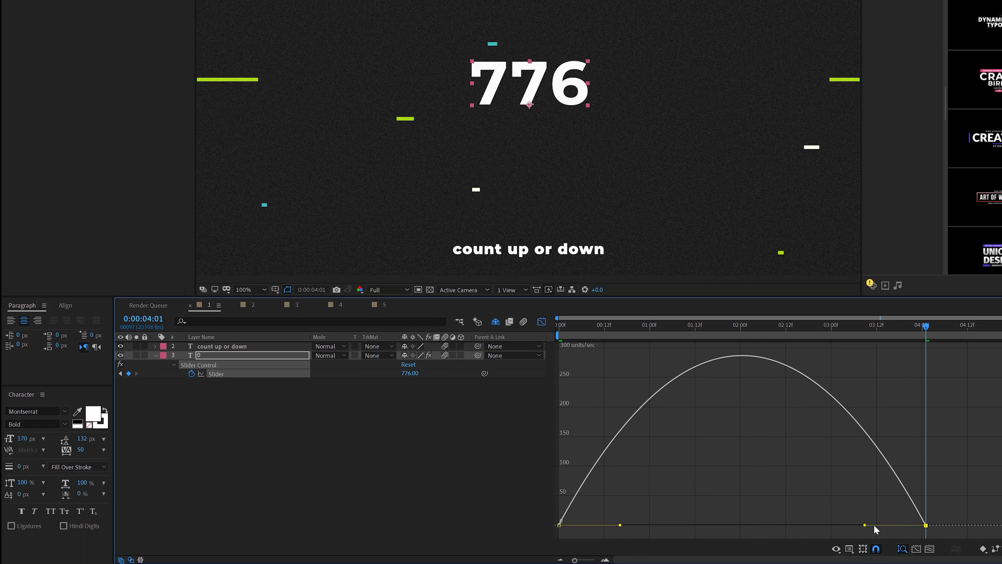
drag(864, 525, 742, 525)
drag(620, 525, 768, 525)
click(542, 322)
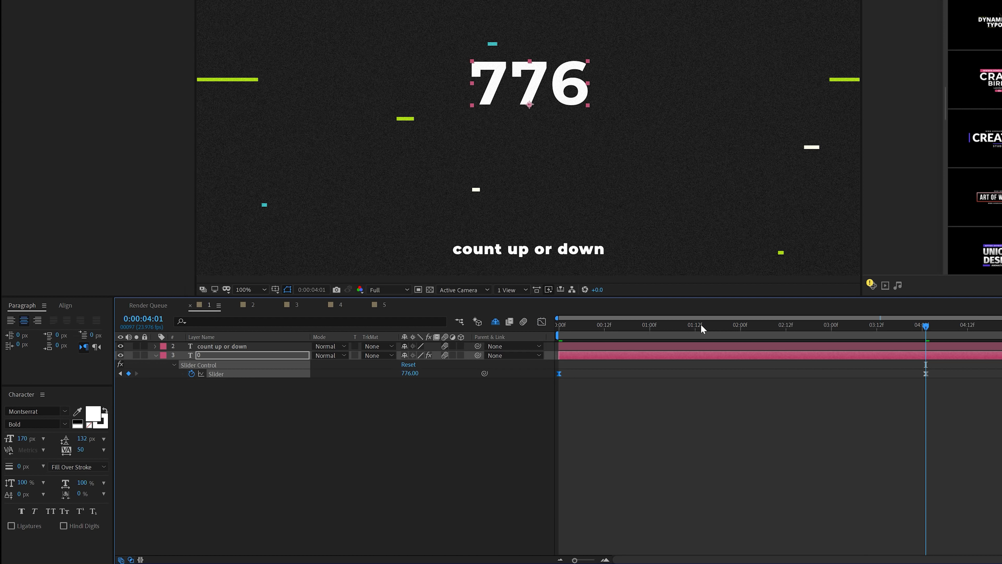
drag(701, 325, 468, 326)
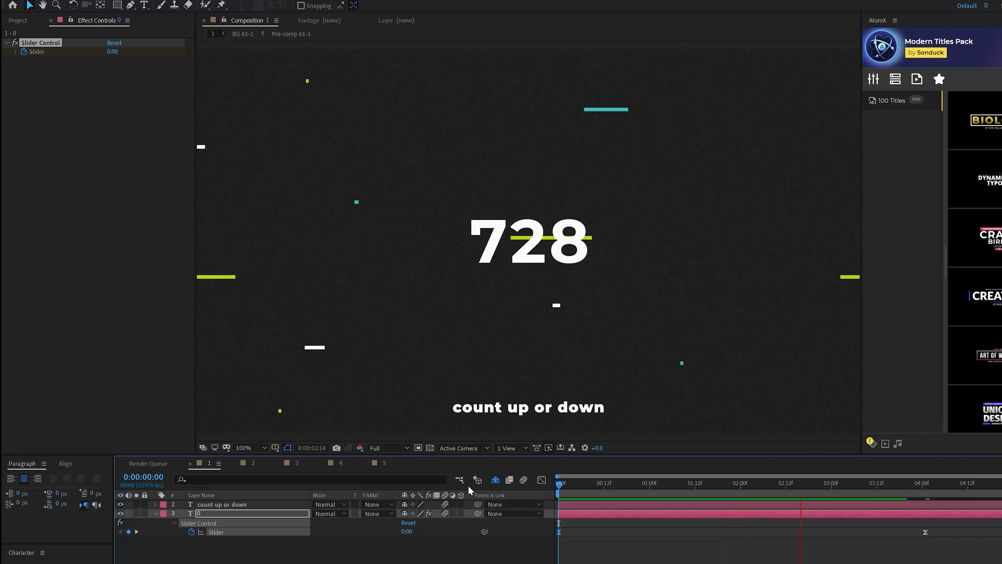
key(space)
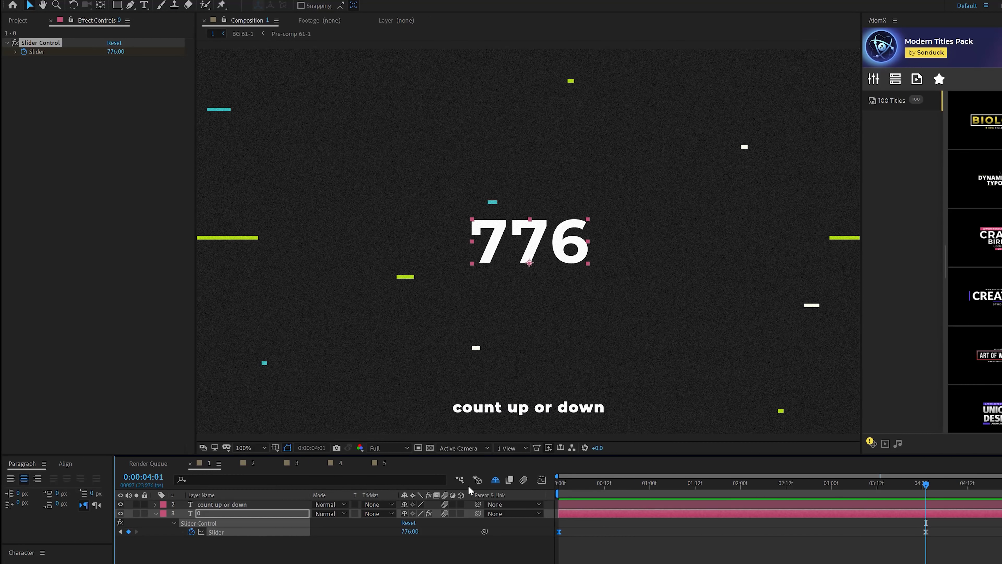
click(770, 484)
key(ctrl+t)
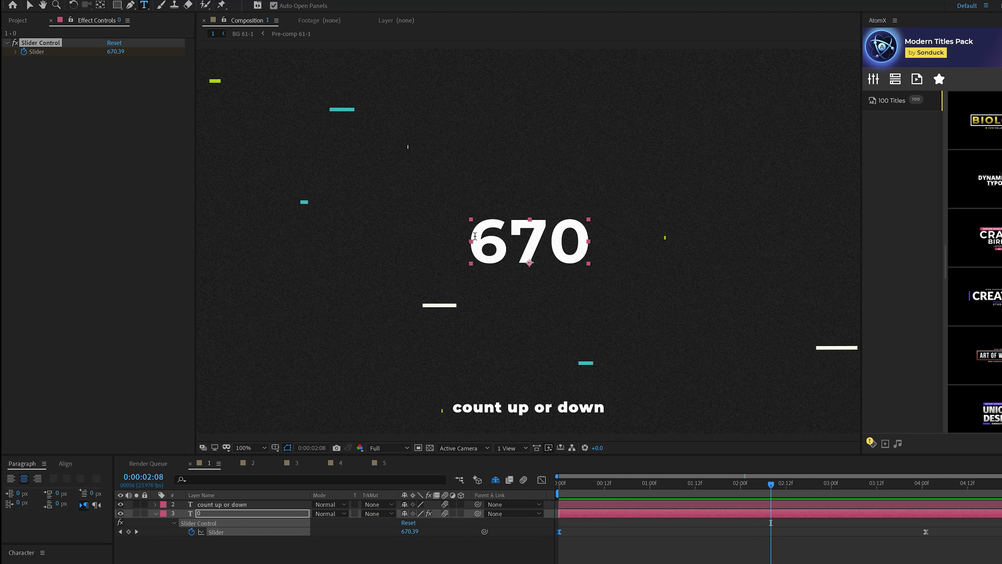
Try editing the 670 number text directly, then return to the Selection tool.
click(474, 238)
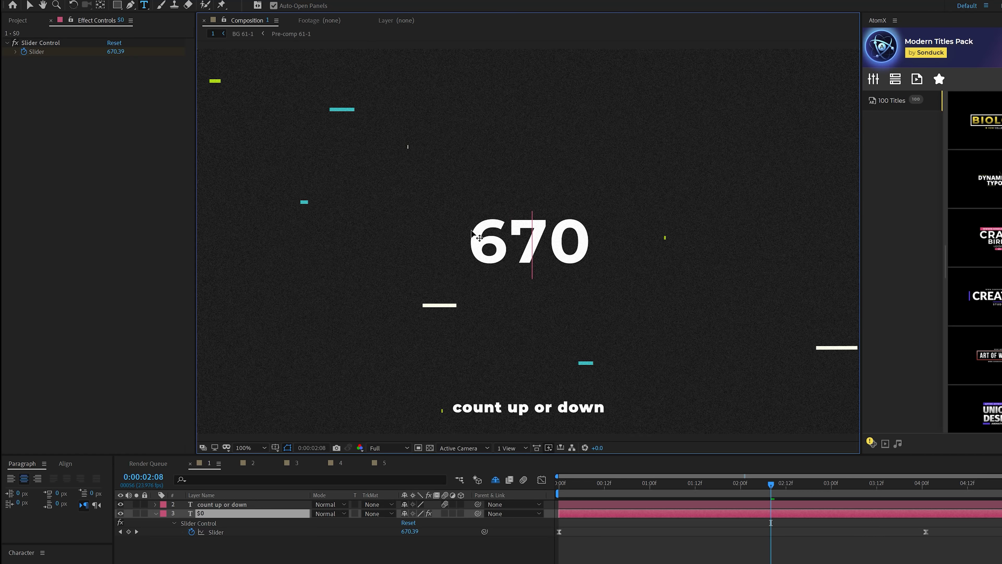
click(382, 543)
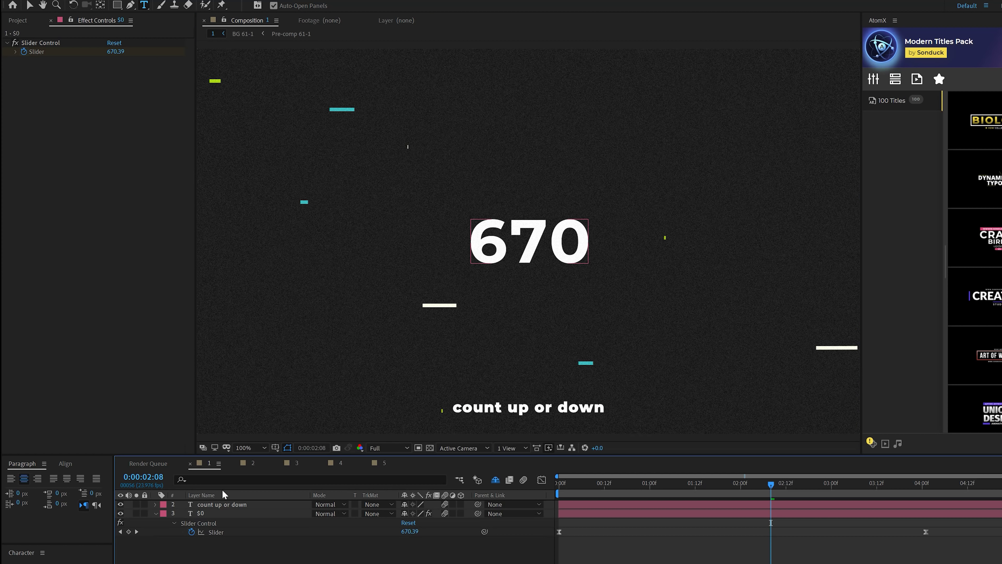
click(28, 5)
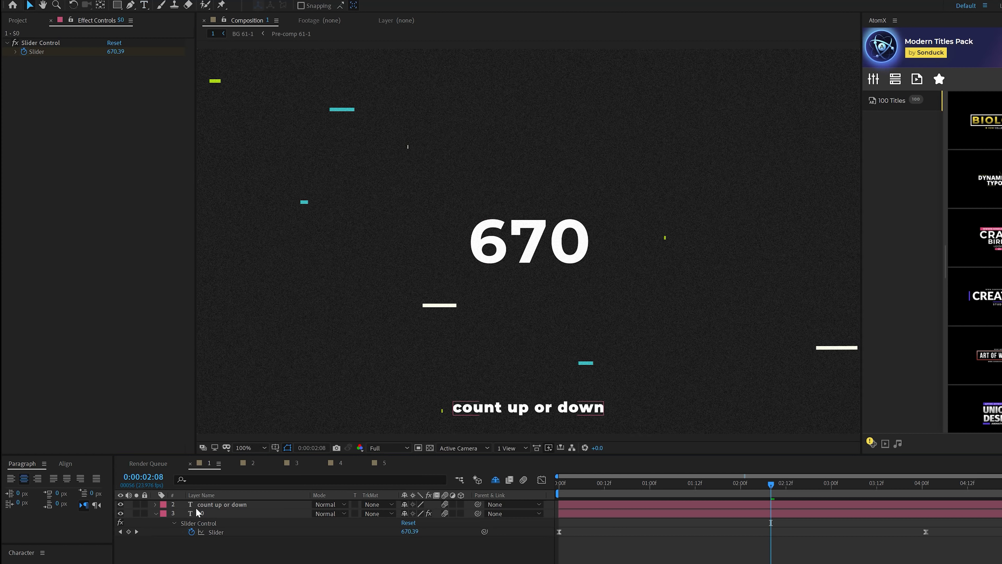
Prepend "$" + to the number layer's Source Text expression and preview from the start.
click(200, 513)
key(u)
key(u)
click(598, 543)
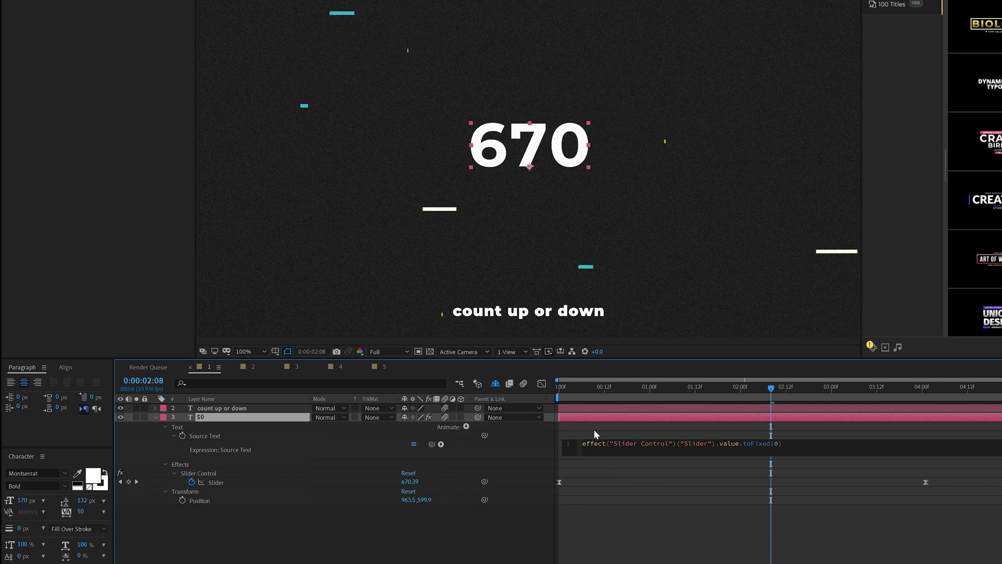
text(")
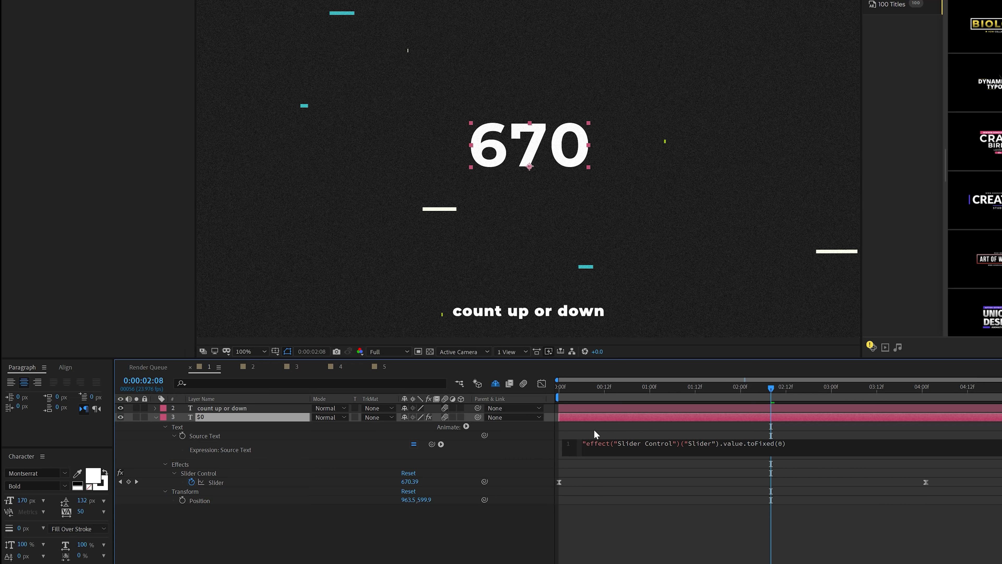
text($" +)
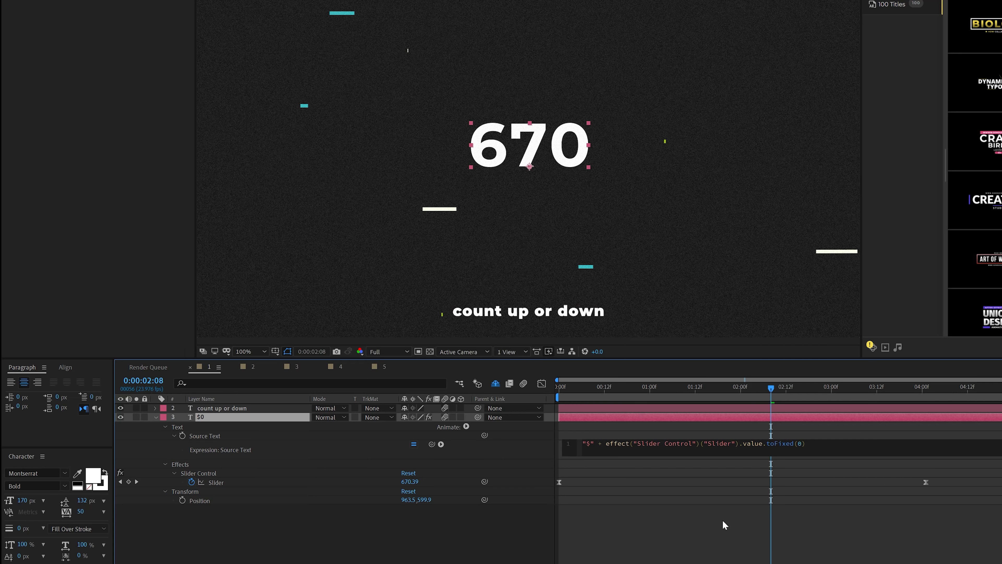
click(626, 400)
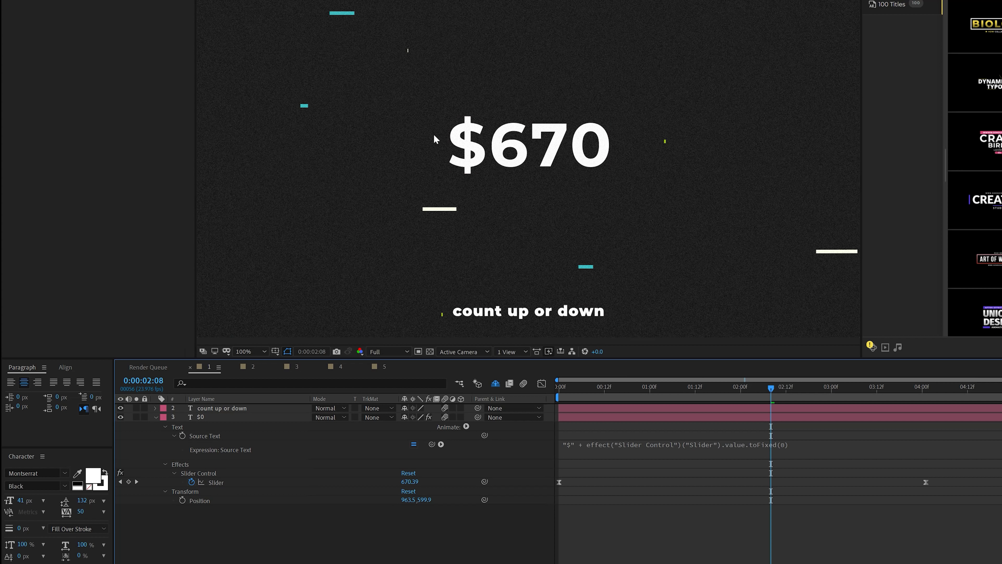
key(Home)
key(space)
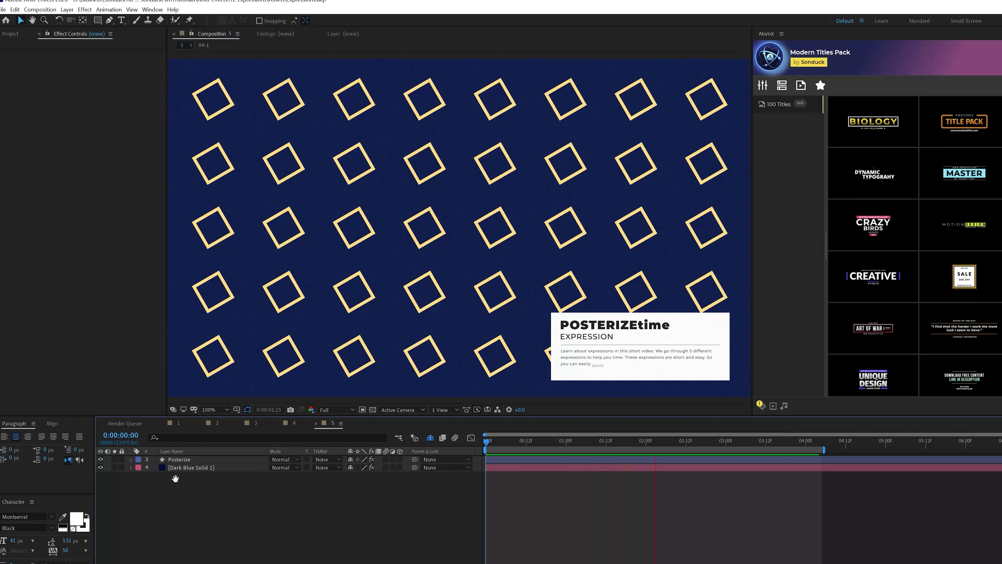
Reveal the Posterize layer's Rectangle 1 transform and add an expression to its Rotation.
double_click(423, 281)
key(space)
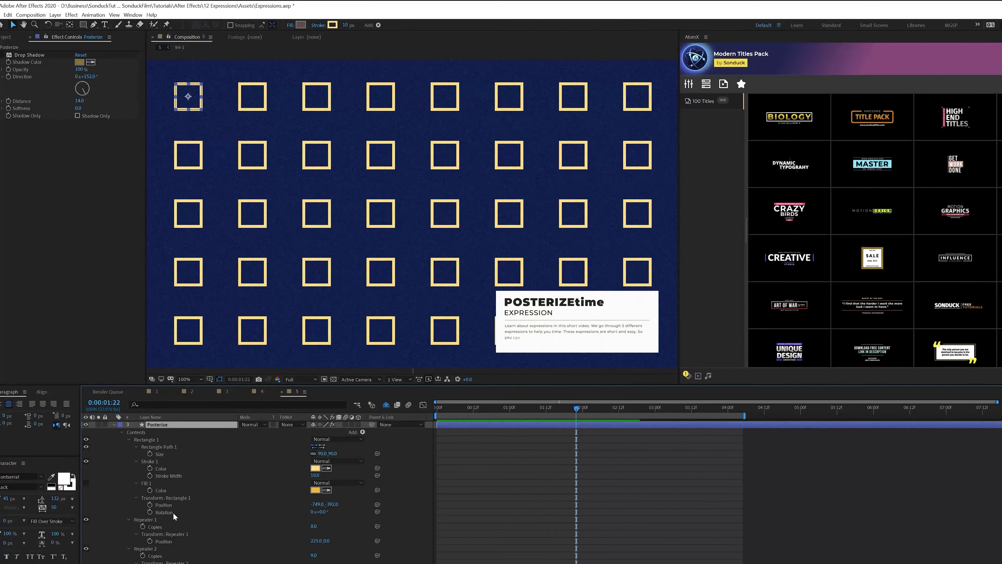
click(158, 498)
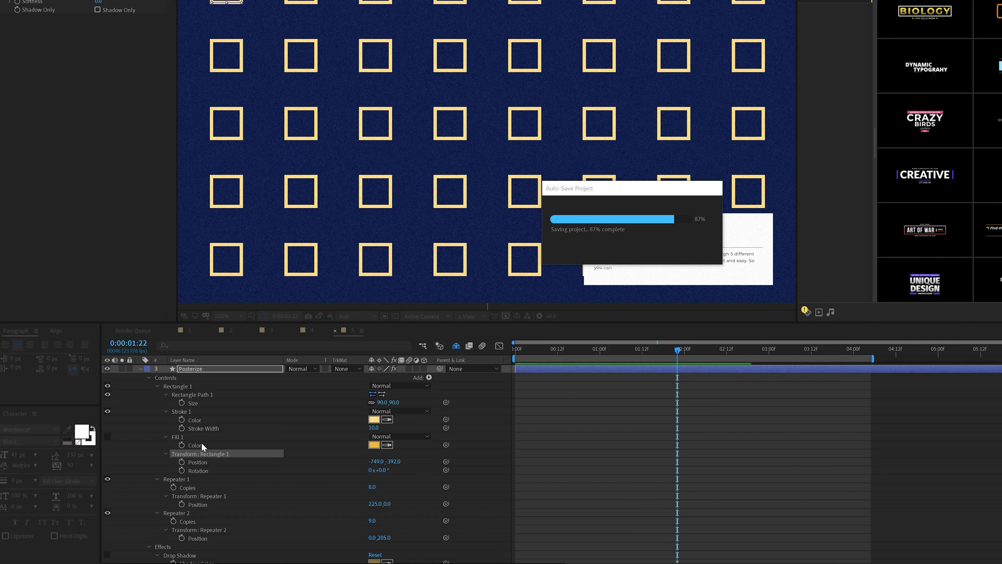
alt+click(181, 470)
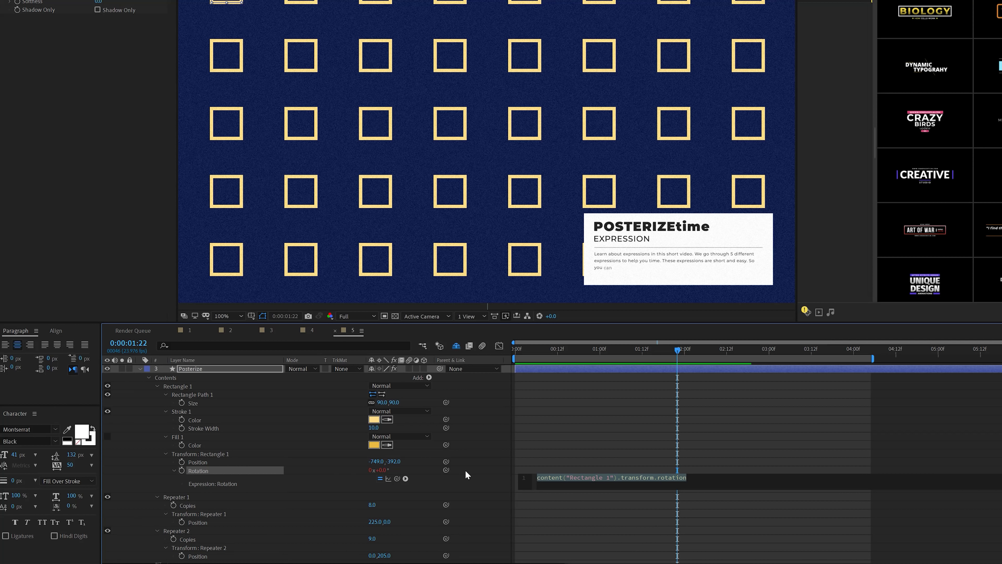
Enter posterizeTime(10); time*30 as the Rotation expression and preview the choppy spin.
text(posterizeTime(10)
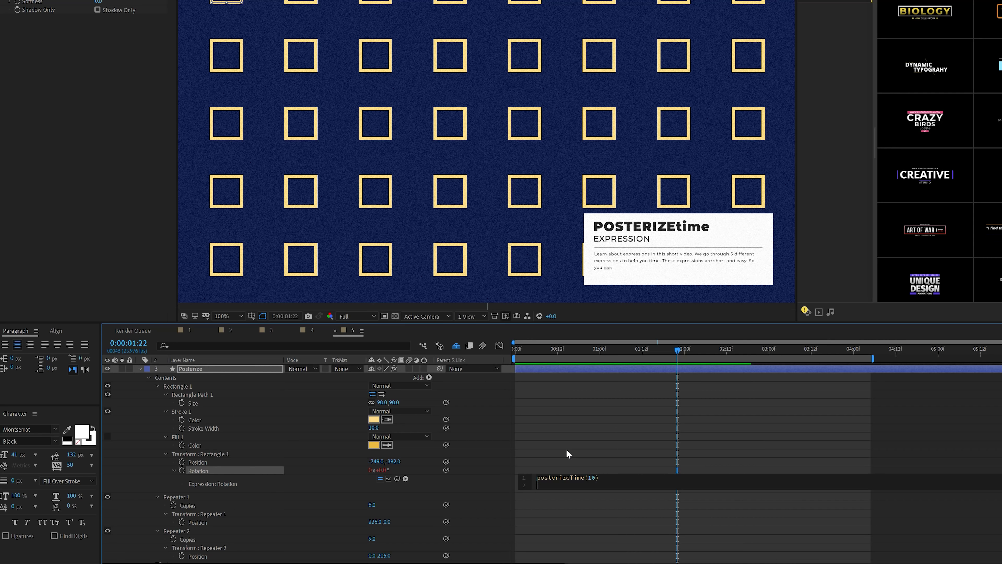
text(time*30)
click(547, 426)
drag(525, 350, 496, 350)
key(space)
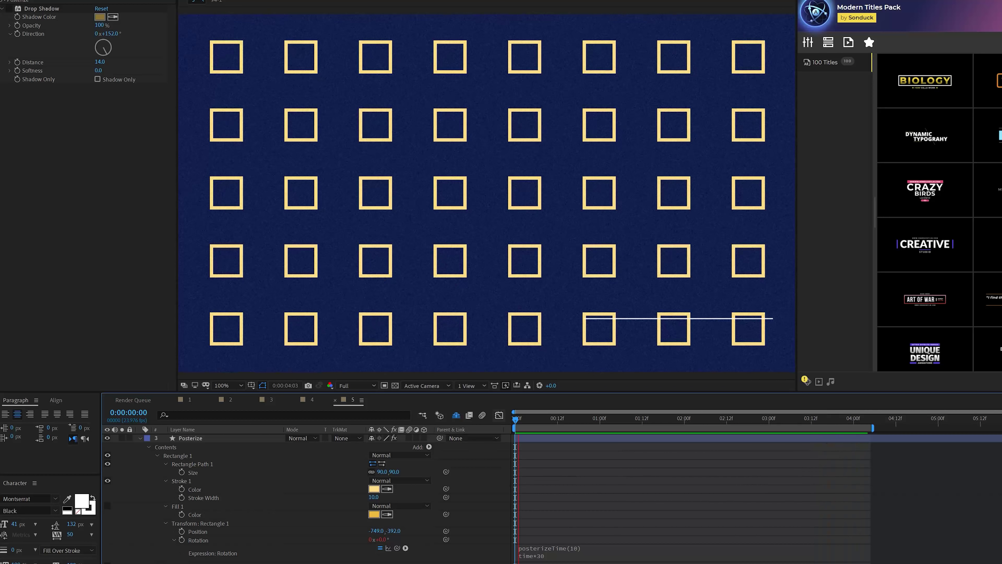
Compare a smooth spin without posterizeTime(10), then restore the posterize line.
click(553, 550)
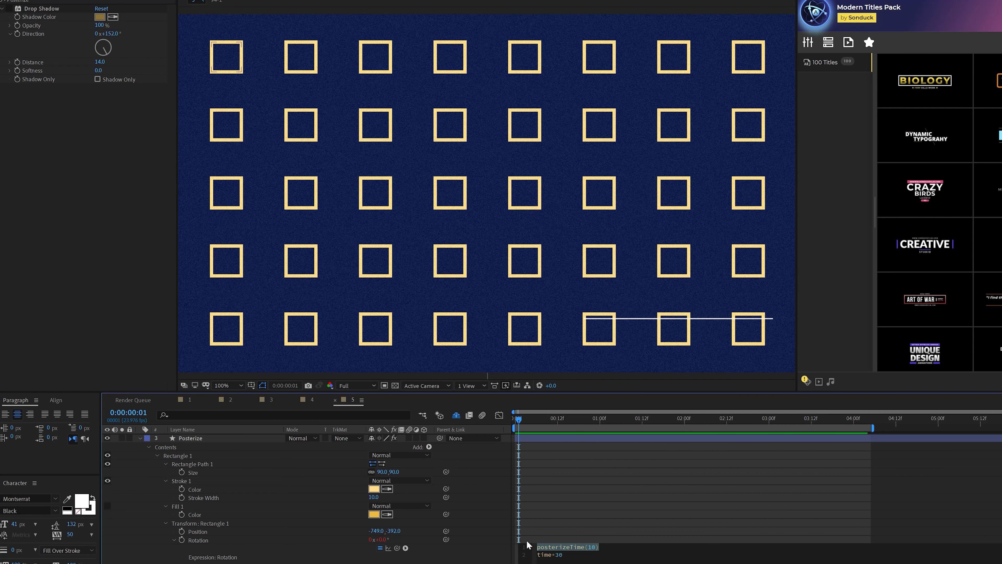
key(BackSpace)
key(KP_Enter)
key(space)
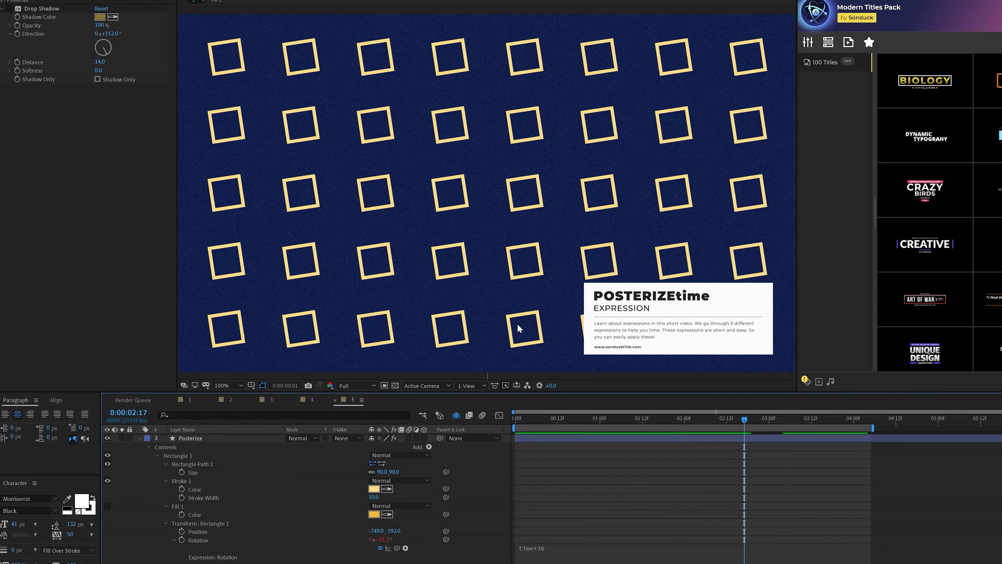
key(ctrl+z)
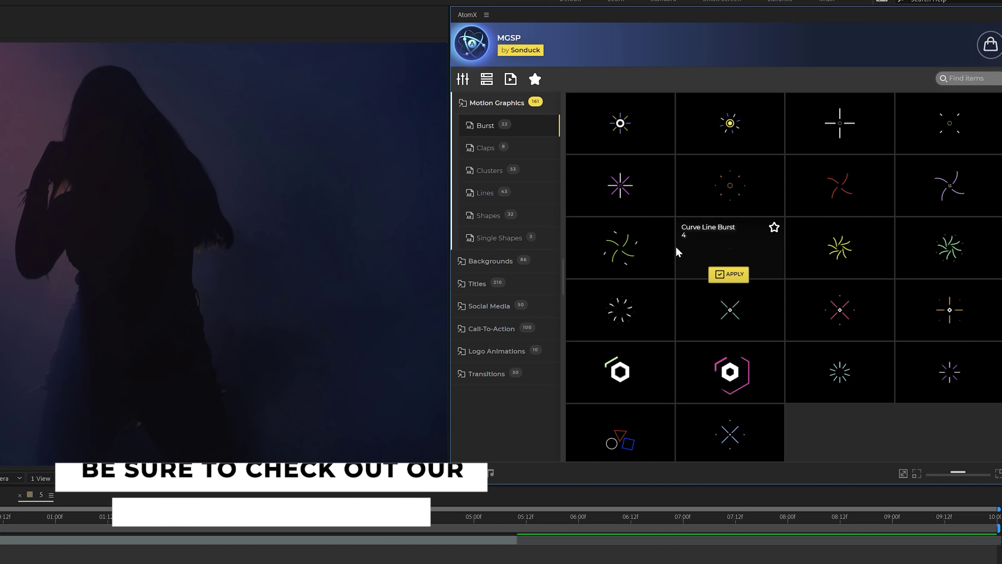
Browse the AtomX presets and apply Title 72 from Titles > Regular Titles.
click(535, 270)
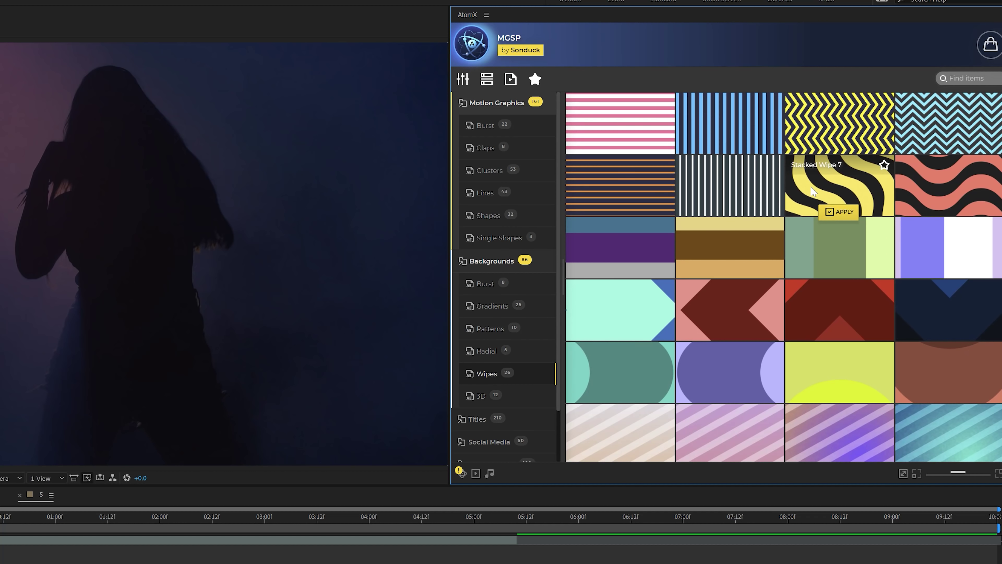
click(489, 442)
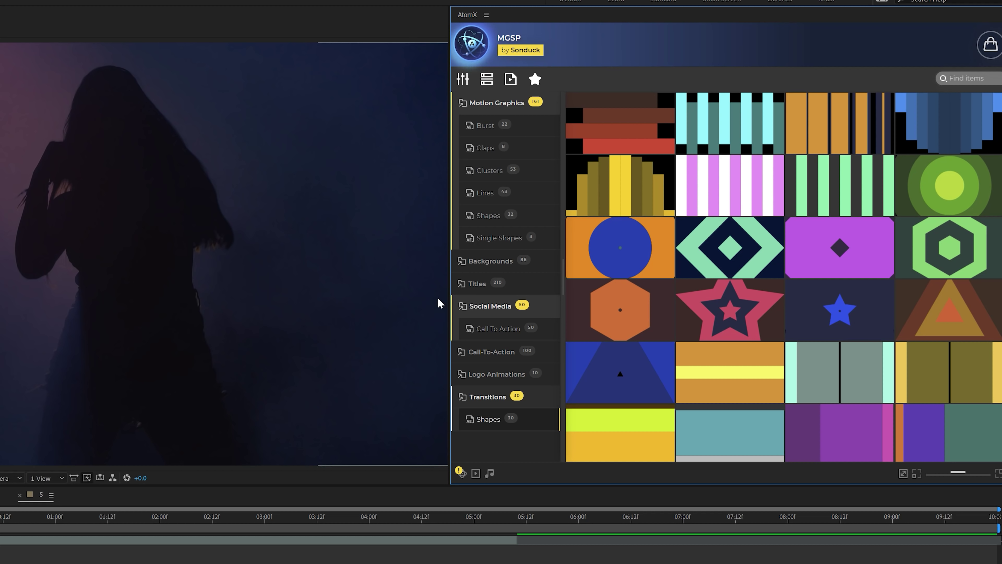
click(494, 291)
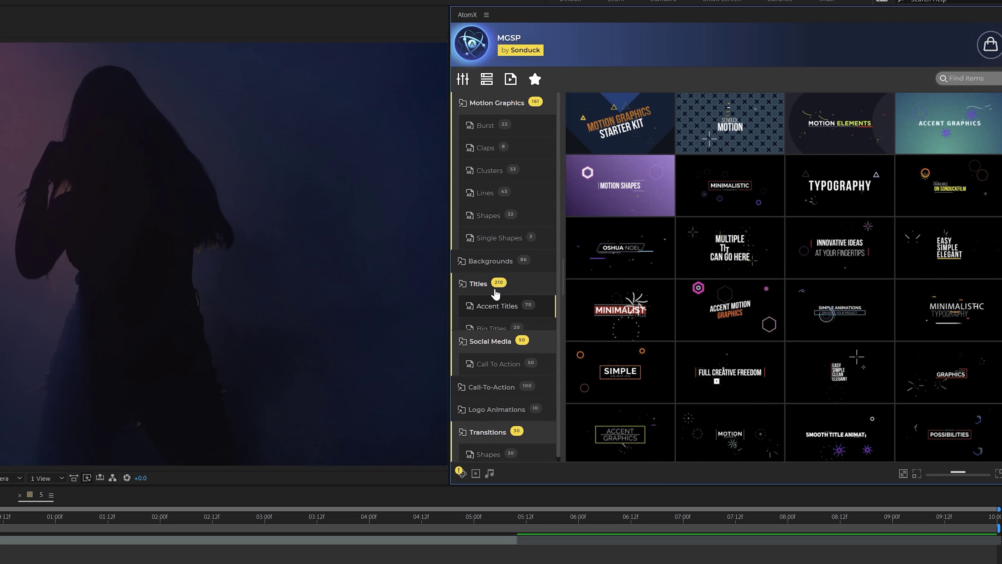
click(491, 372)
scroll(633, 291, down, 10)
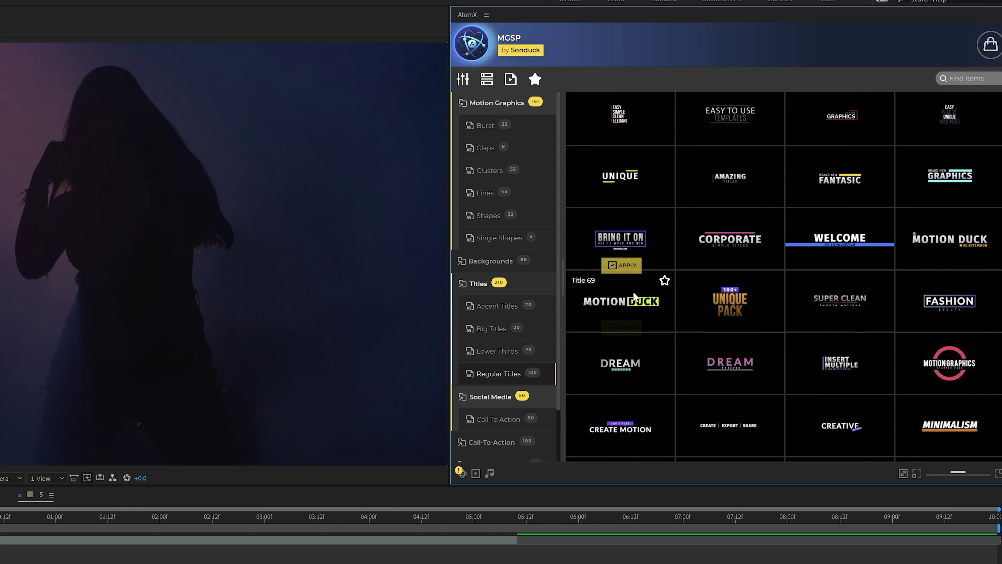
scroll(649, 286, up, 6)
mouse_move(685, 286)
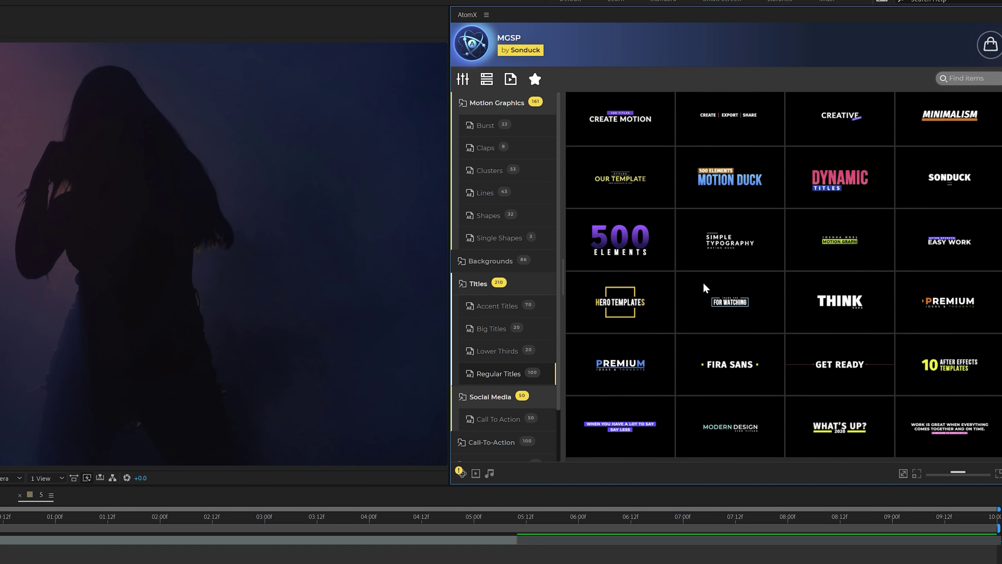
mouse_move(925, 333)
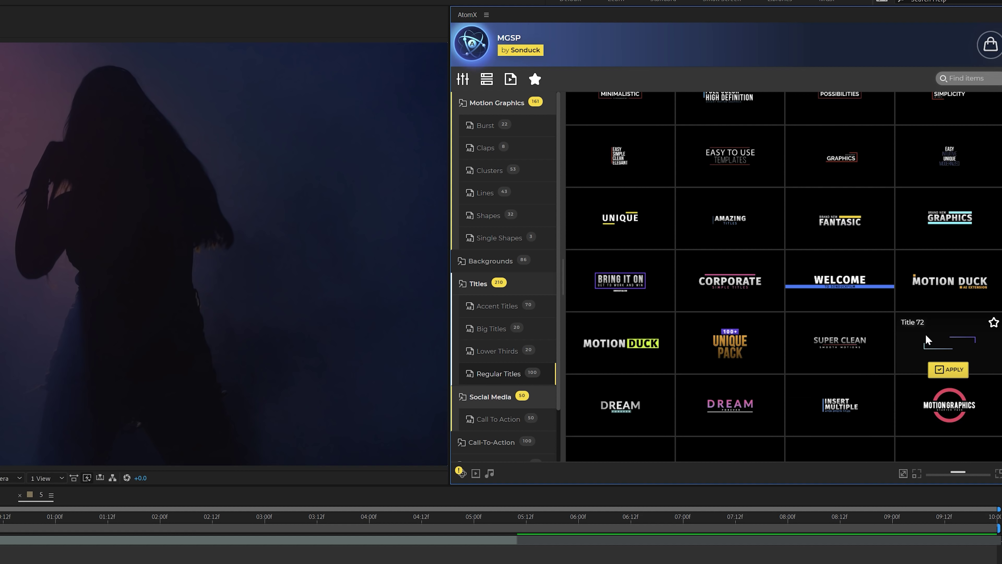
click(950, 370)
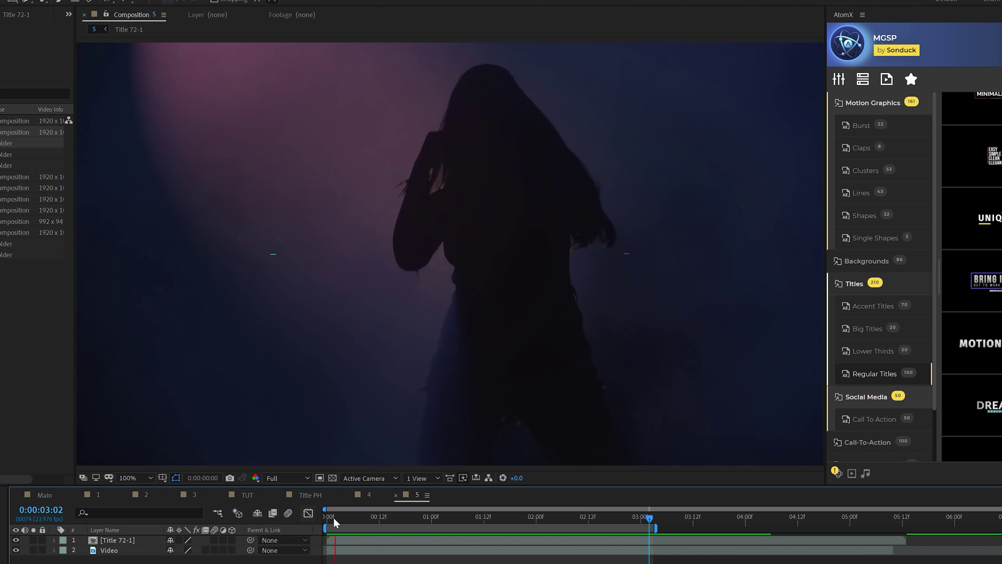
Inside Title 72-1, change the text to HELLO, set subtitle tracking -24, and recolour Color 03.
click(127, 543)
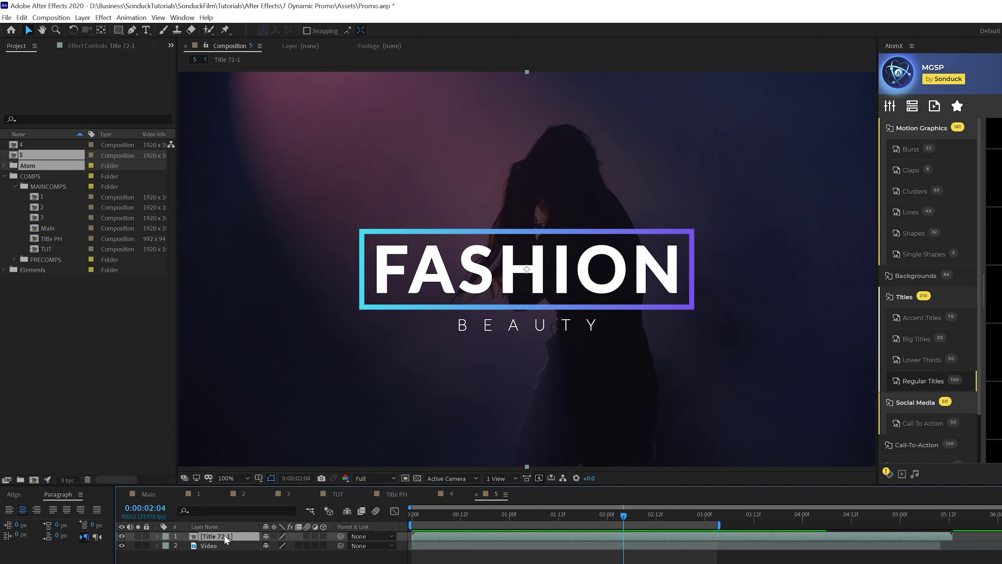
double_click(225, 537)
click(146, 30)
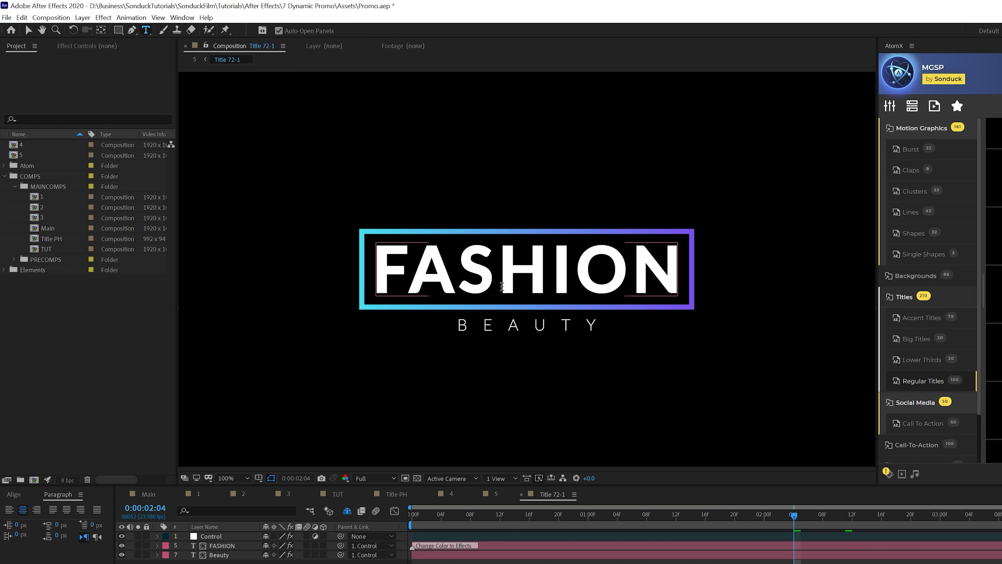
double_click(502, 287)
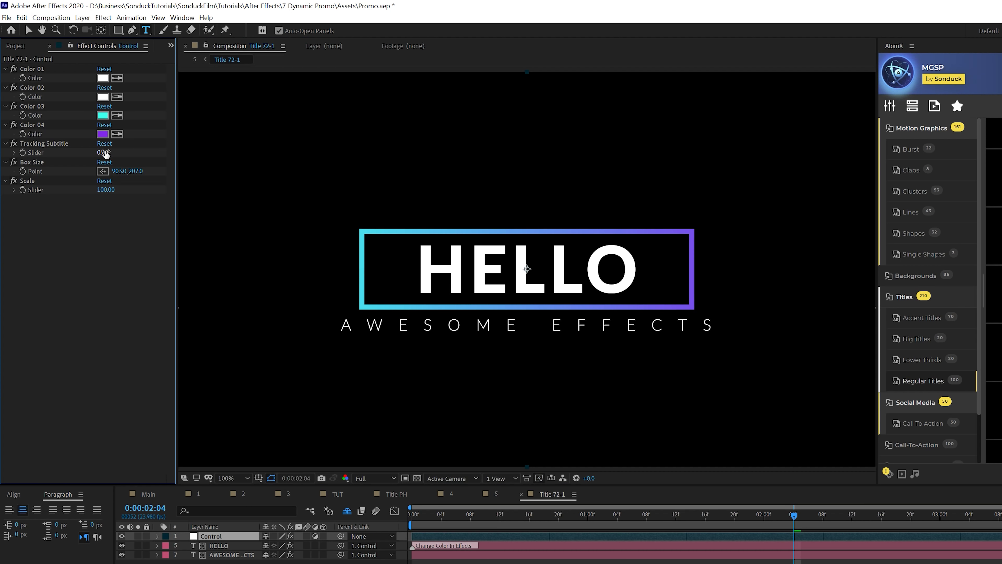
drag(102, 152, 12, 174)
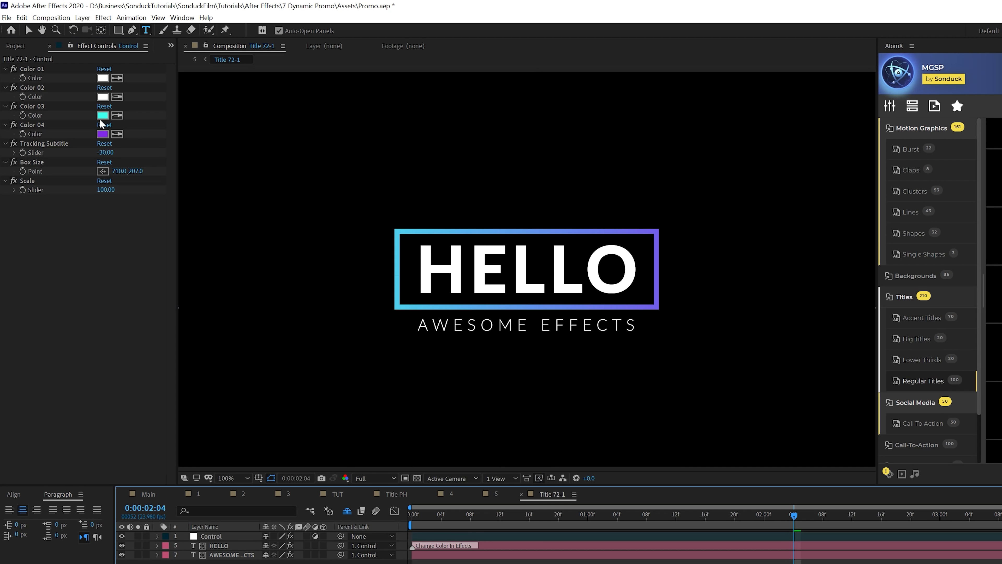
click(102, 115)
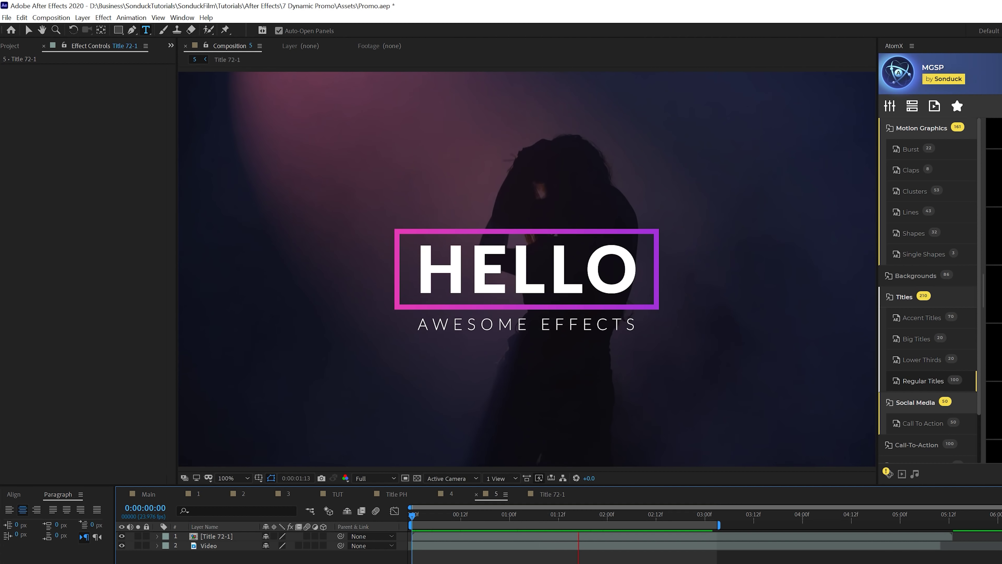
Apply the Cluster 23 burst from AtomX's Clusters presets.
click(911, 149)
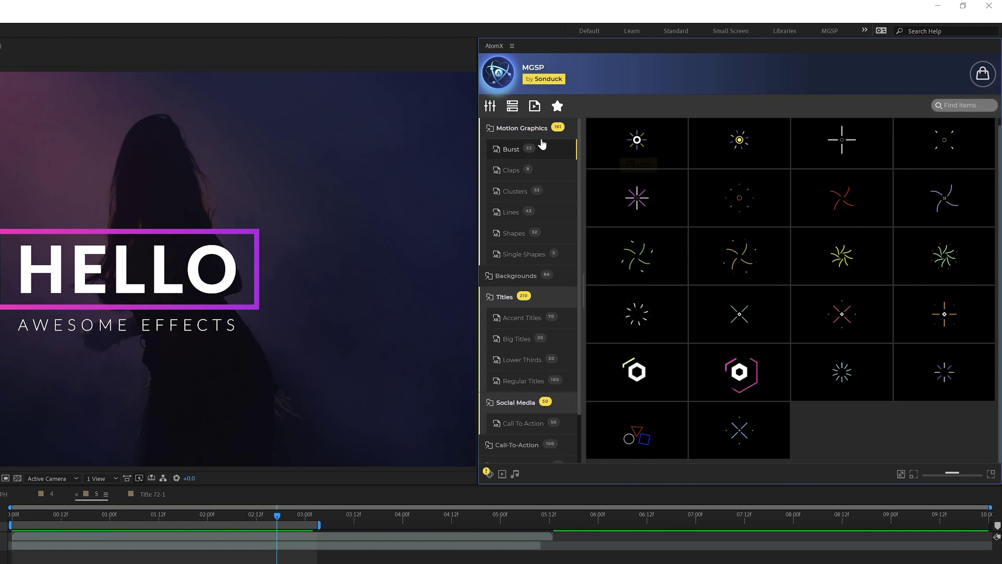
click(518, 193)
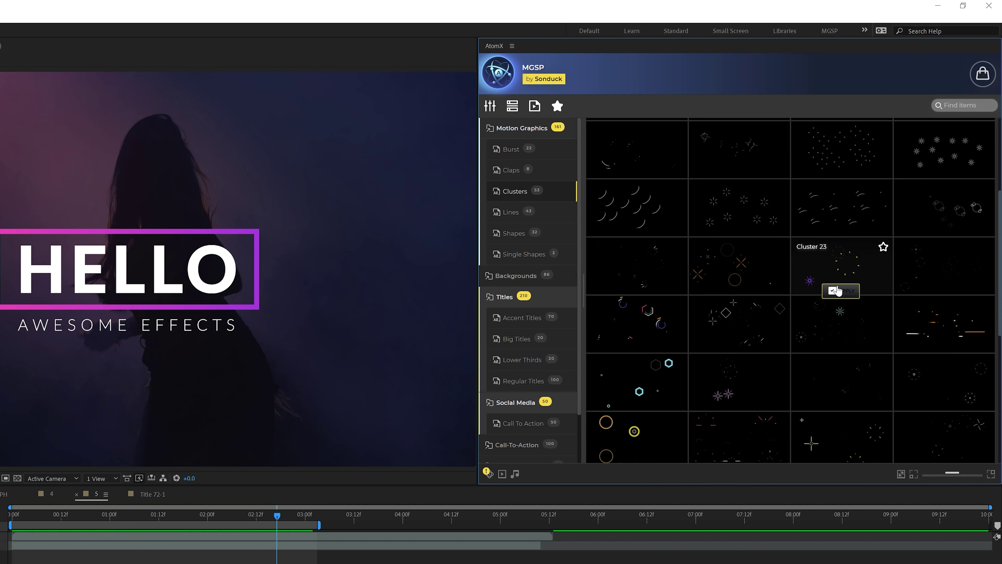
click(839, 291)
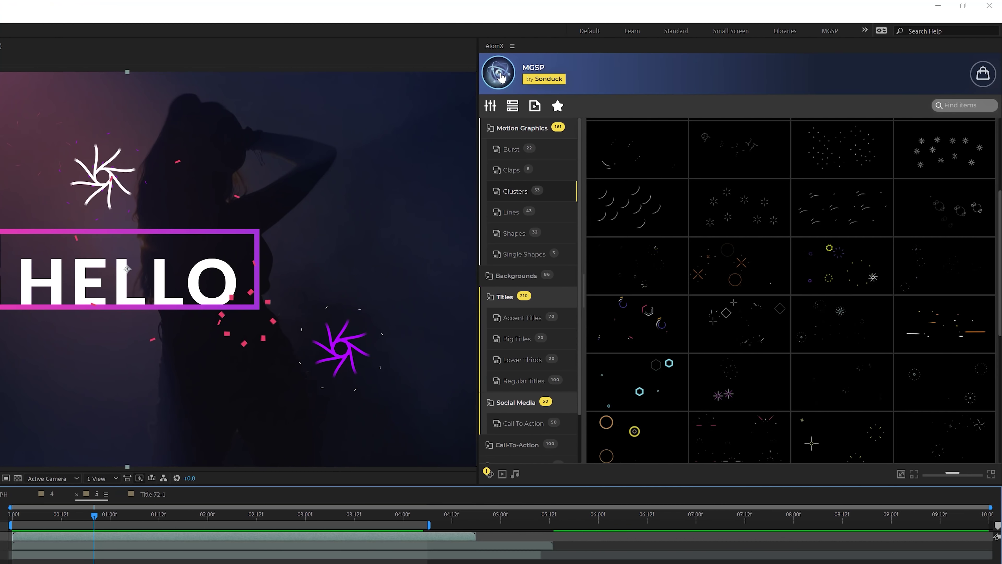
Load the Modern Titles Pack, then the Accent Graphics Pack, in AtomX.
click(501, 77)
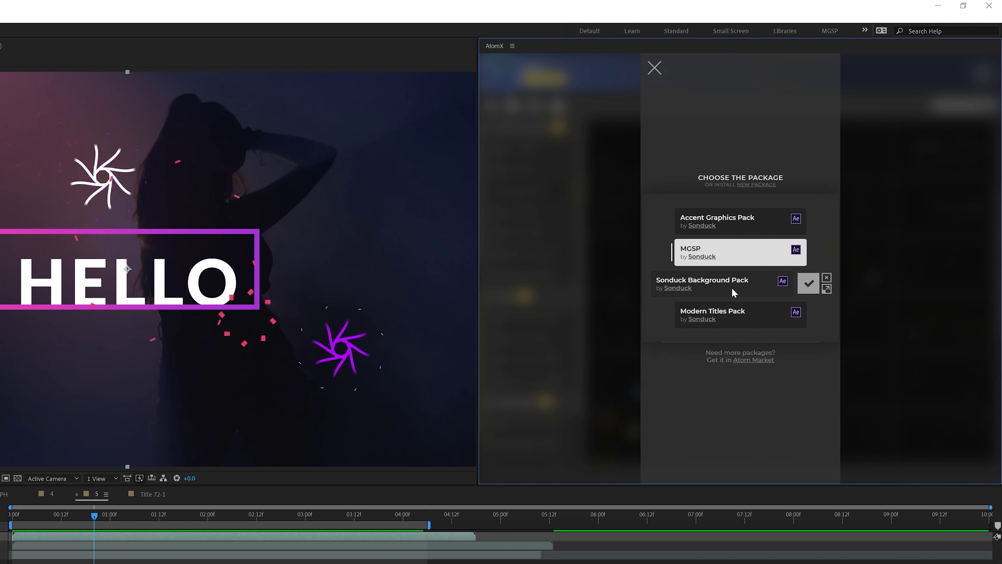
click(807, 316)
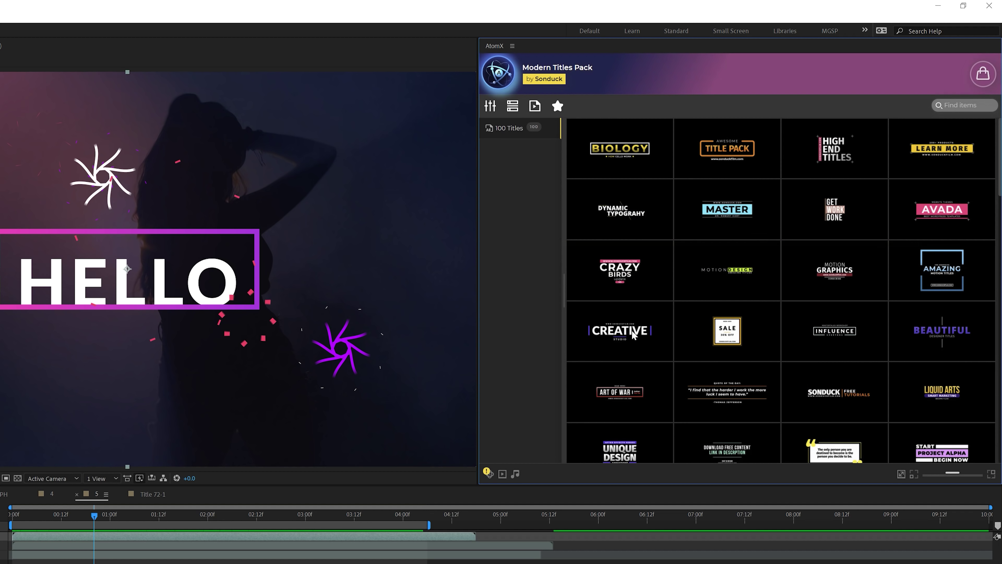
click(504, 84)
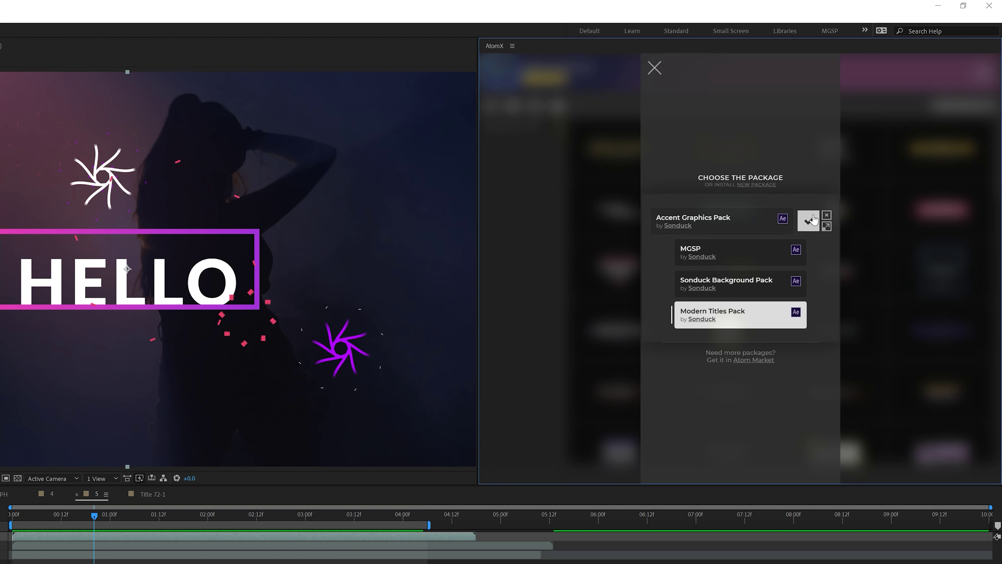
click(802, 218)
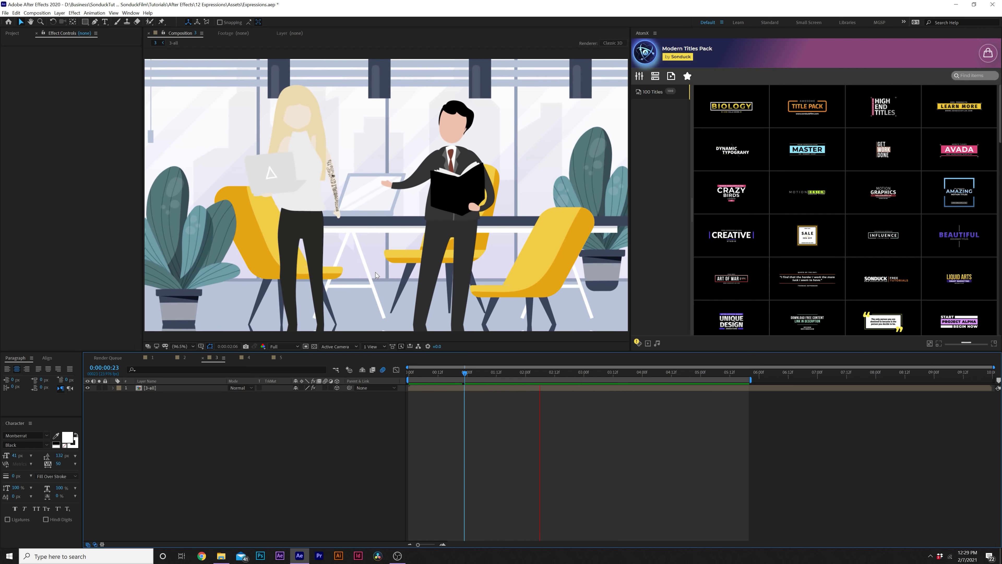
At 0:00:01:11, add an expression to the [3-all] layer's Position.
click(494, 371)
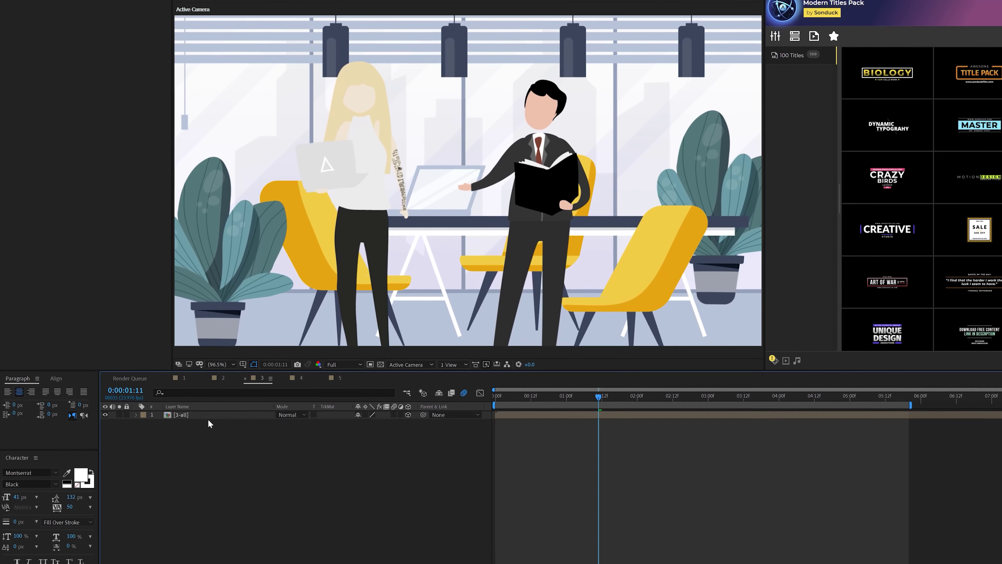
click(206, 415)
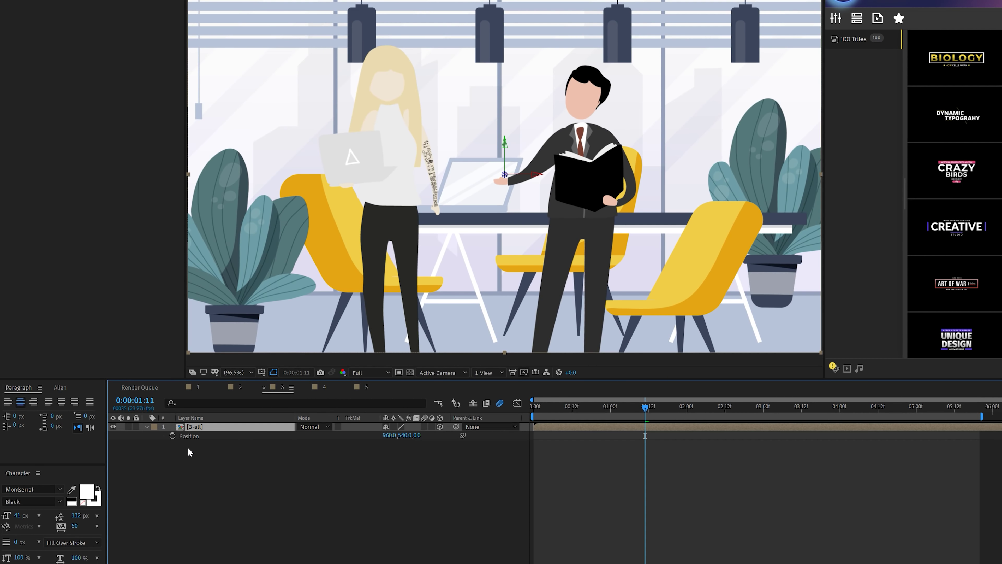
alt+click(172, 436)
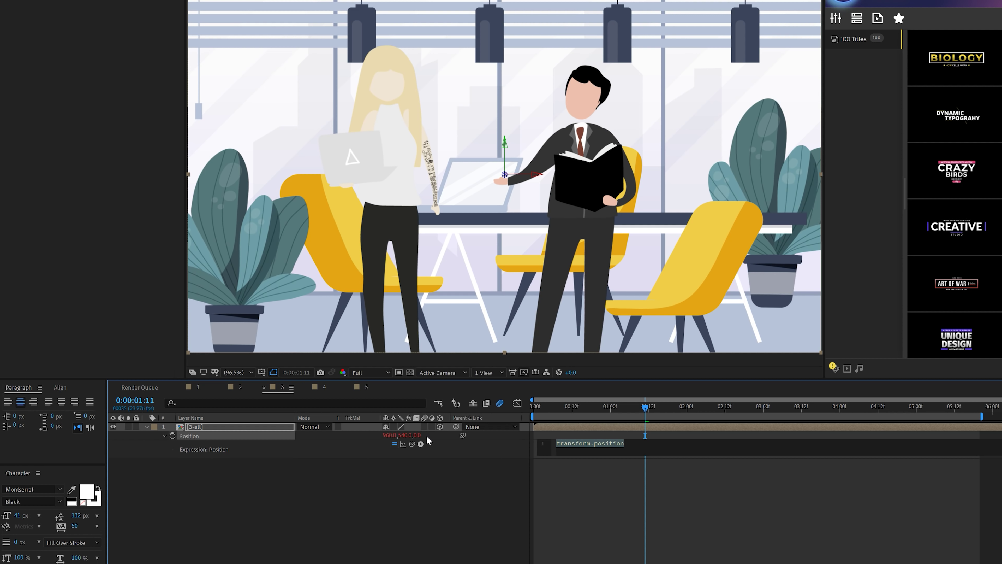
Write x, y and z lines using wiggle(1,100) with indexes [0], [1] and [2].
text(x = )
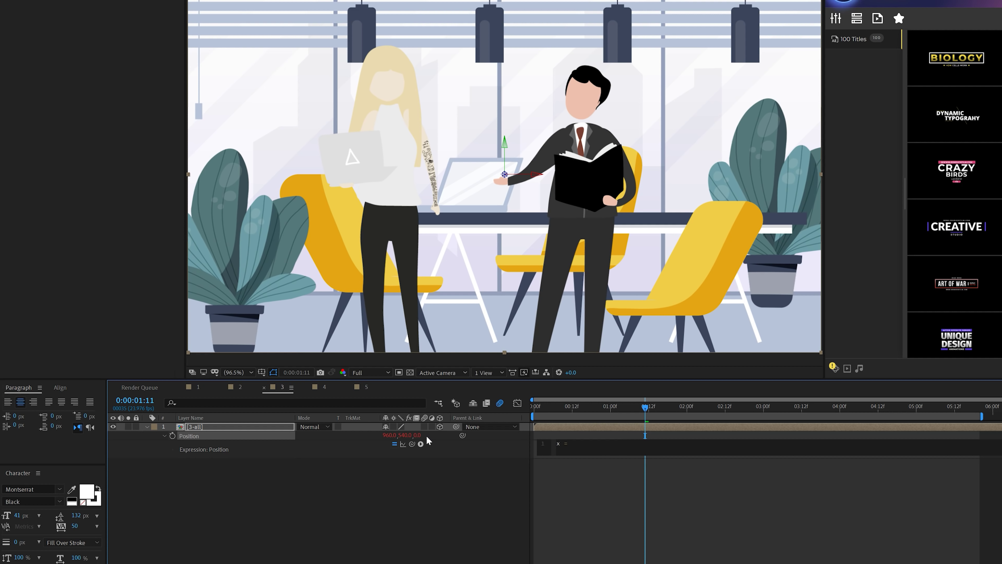
text(wiggle())
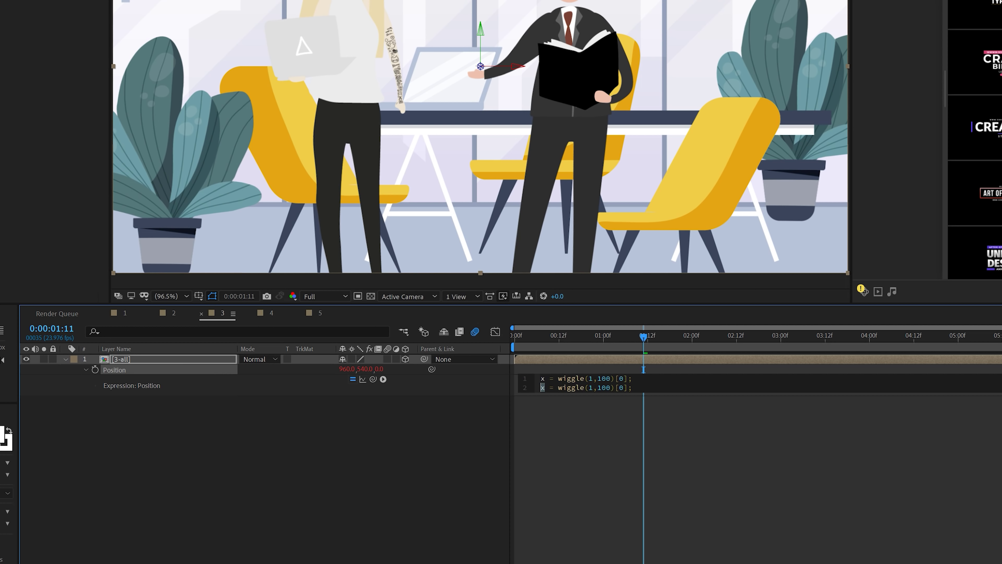
text(y)
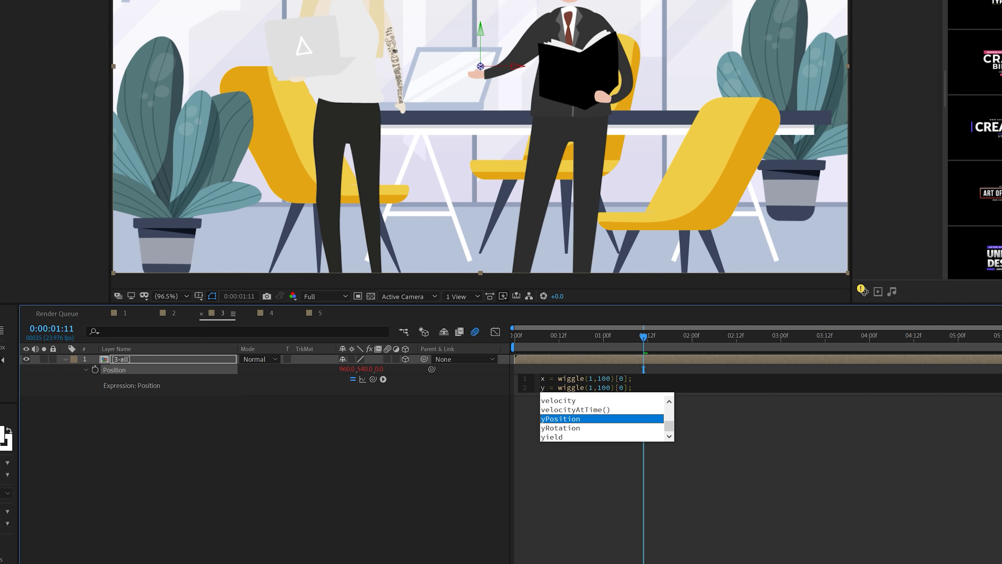
double_click(621, 387)
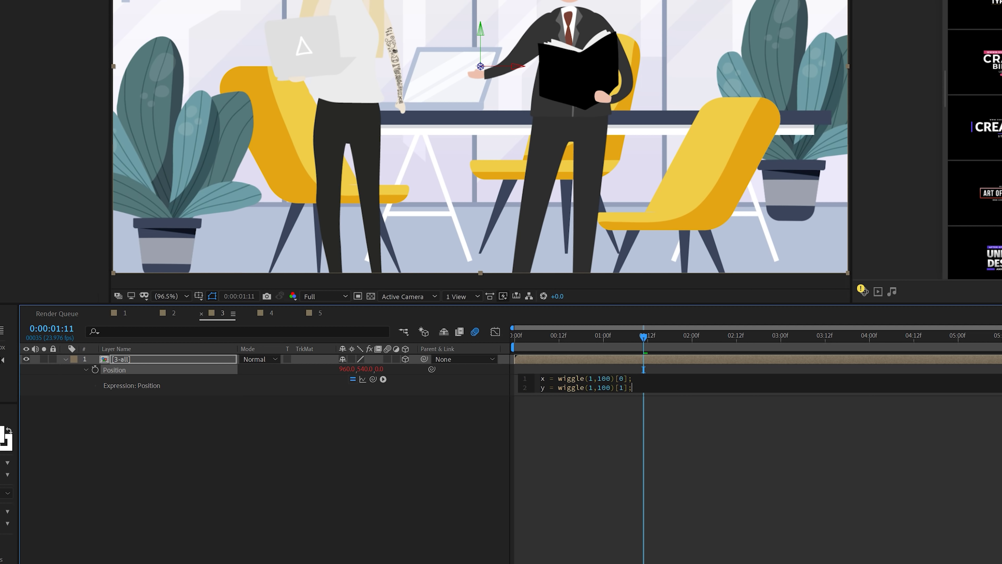
key(Return)
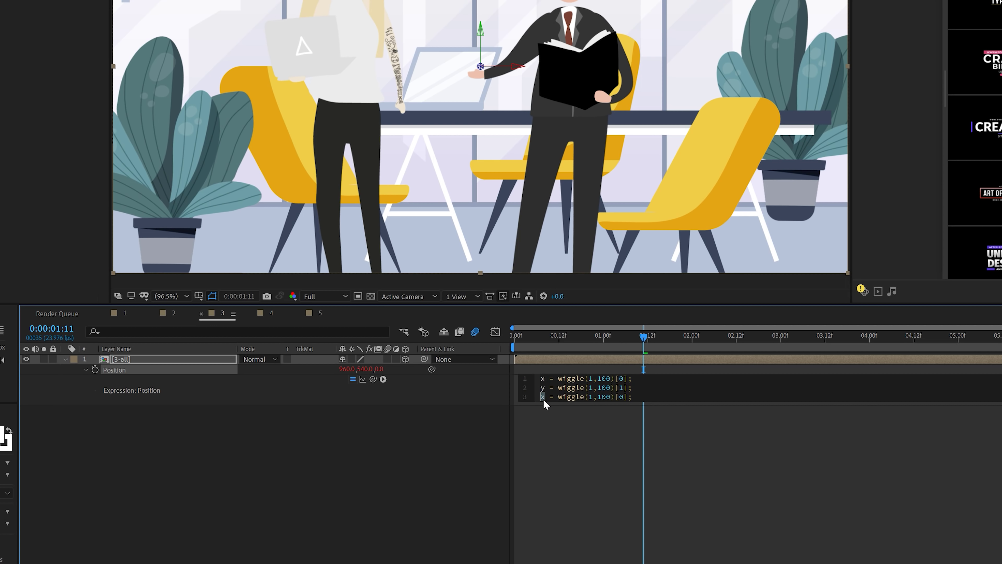
text(z)
click(624, 396)
Add a final [x,y,z] line so Position returns the combined per-axis wiggle.
click(503, 374)
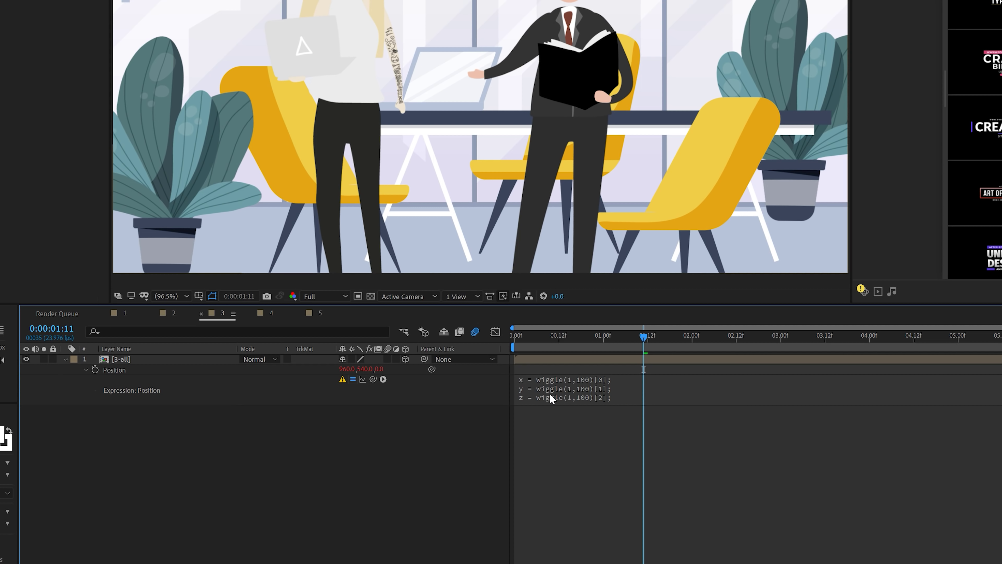
click(590, 390)
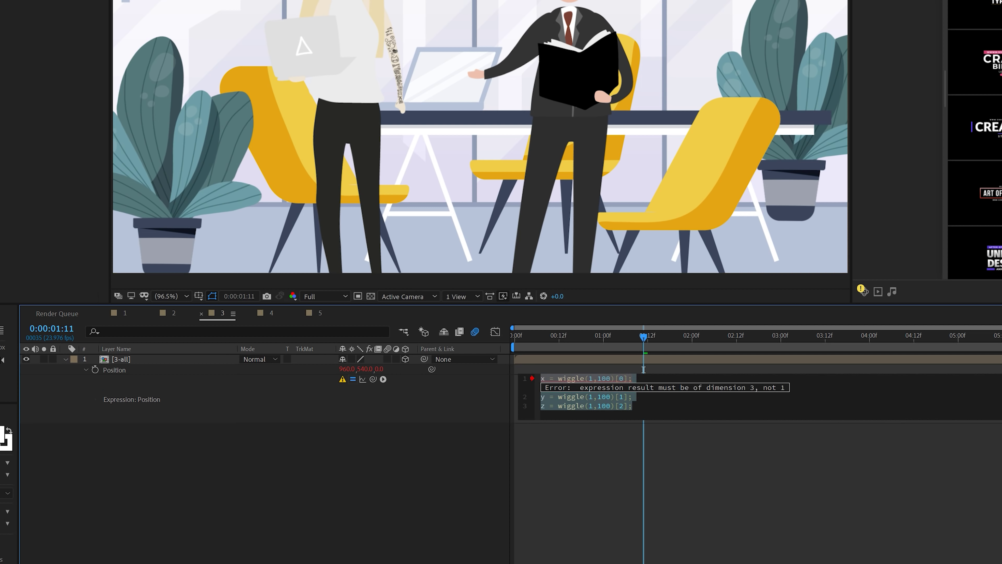
key(Right)
key(Return)
key(Return)
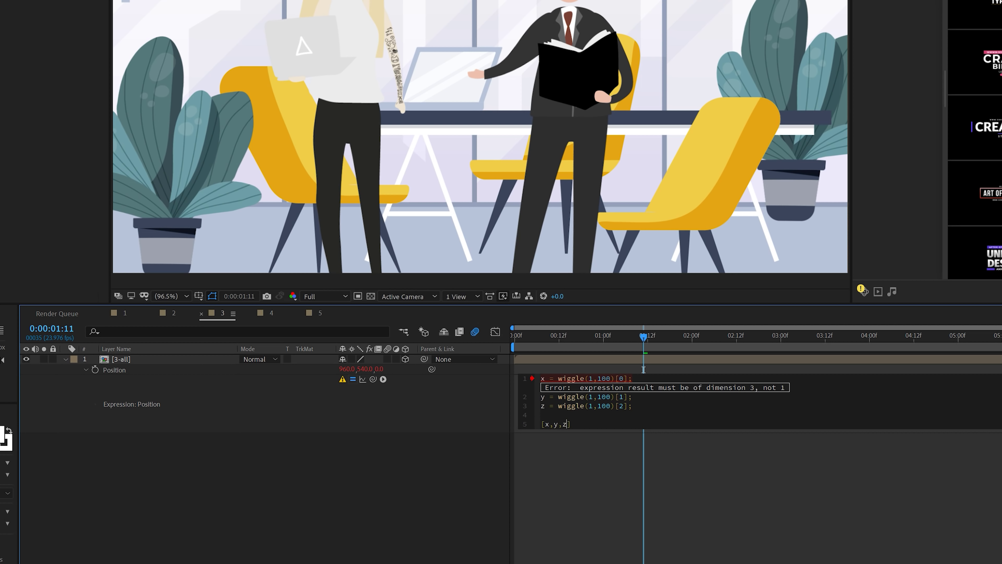
click(600, 478)
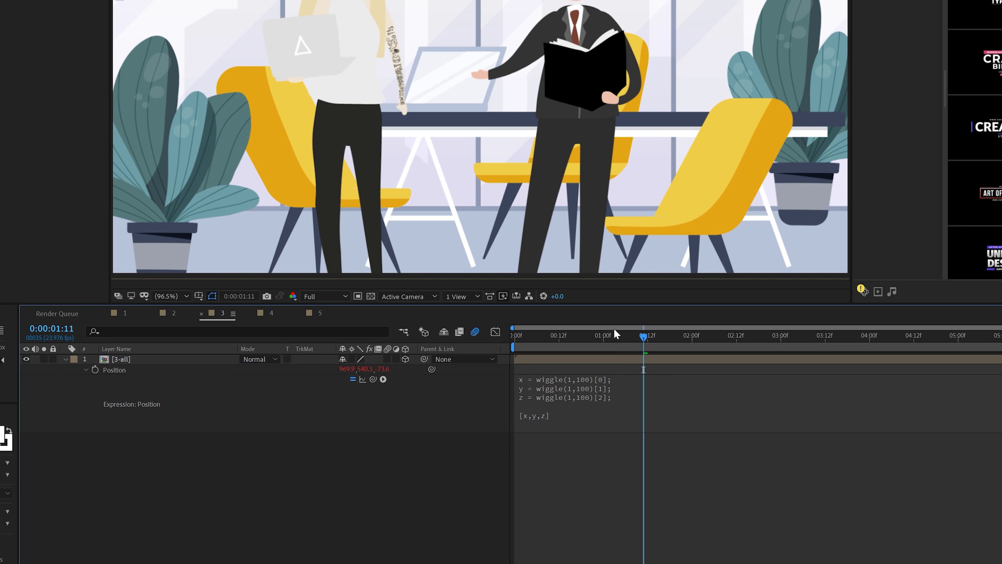
Scrub the wiggle, then change the z line to wiggle(.5,20).
drag(609, 336, 515, 343)
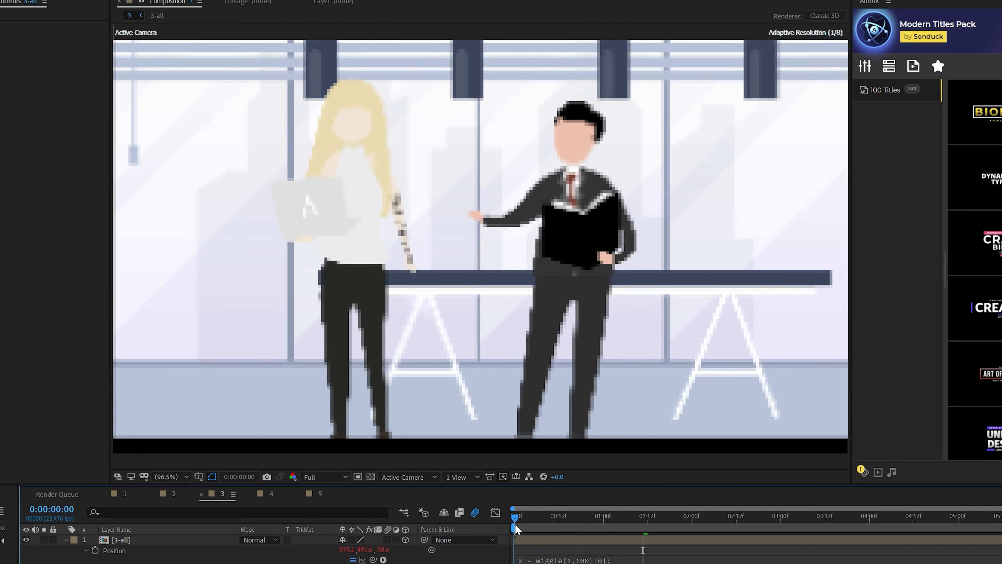
drag(514, 523, 759, 525)
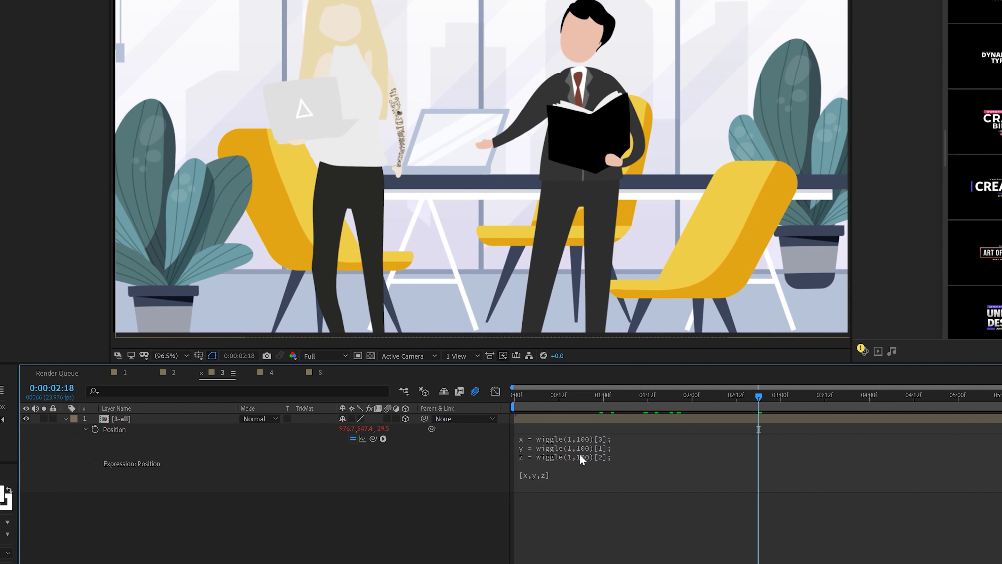
click(586, 460)
click(592, 448)
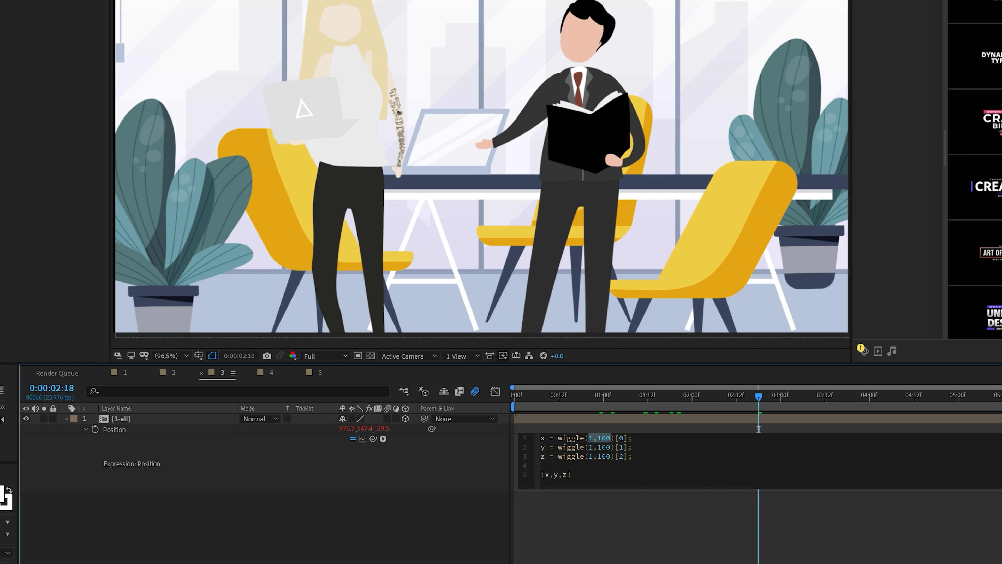
drag(597, 437, 610, 439)
double_click(590, 456)
text(.5)
double_click(605, 457)
text(20)
click(593, 543)
Lower the y line to wiggle(1,50), then reset time to the start and select [3-all].
click(595, 450)
click(591, 447)
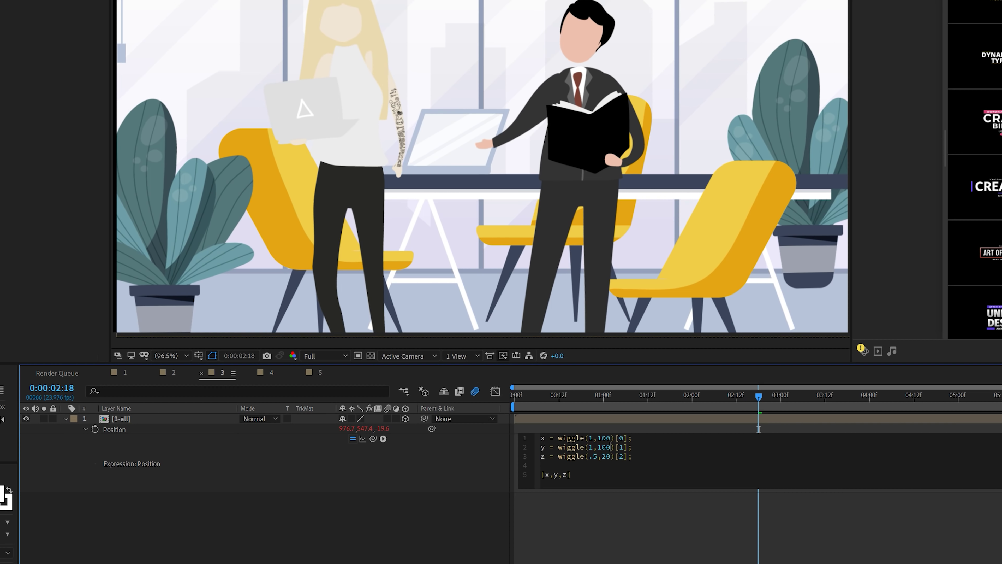
key(BackSpace)
key(BackSpace)
key(BackSpace)
text(50)
click(594, 539)
drag(541, 396, 515, 395)
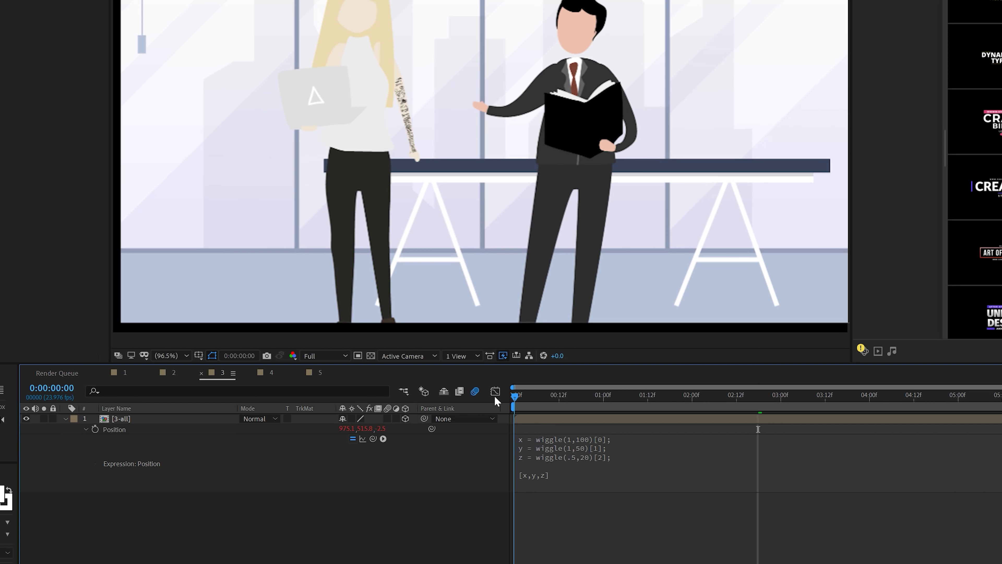
click(125, 421)
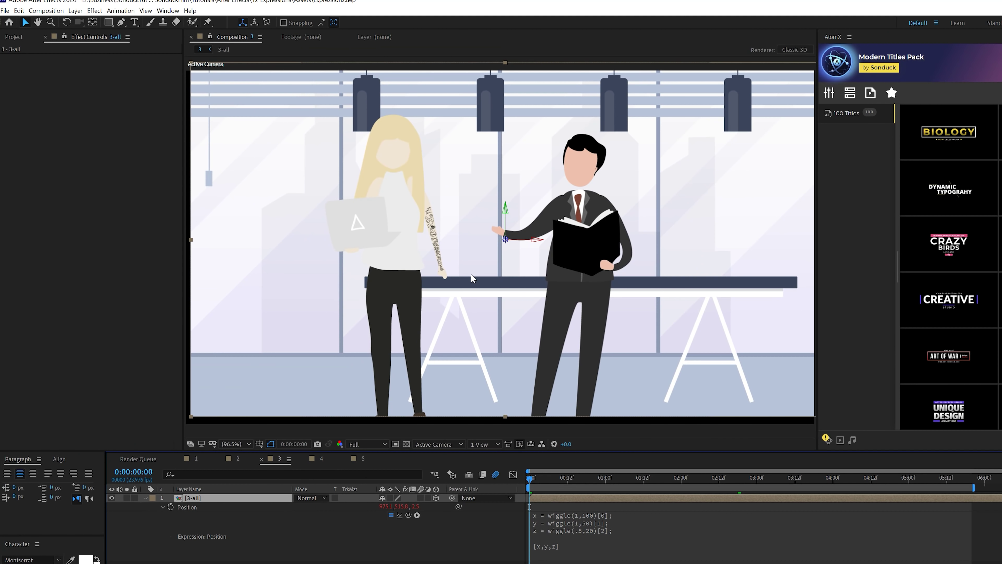
Apply Motion Tile with Mirror Edges, Output Width 320 and Output Height 360.
scroll(429, 235, down, 2)
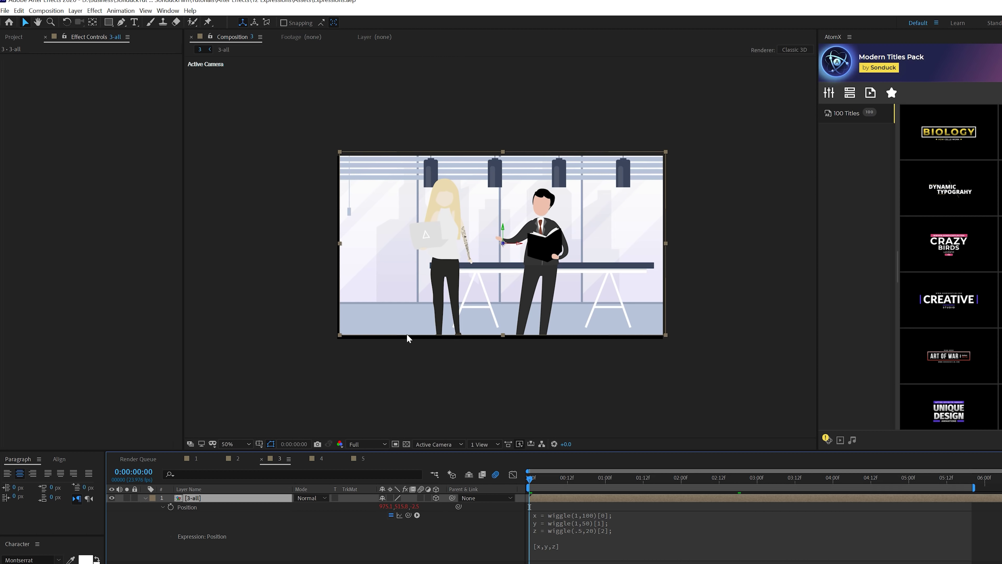
click(94, 11)
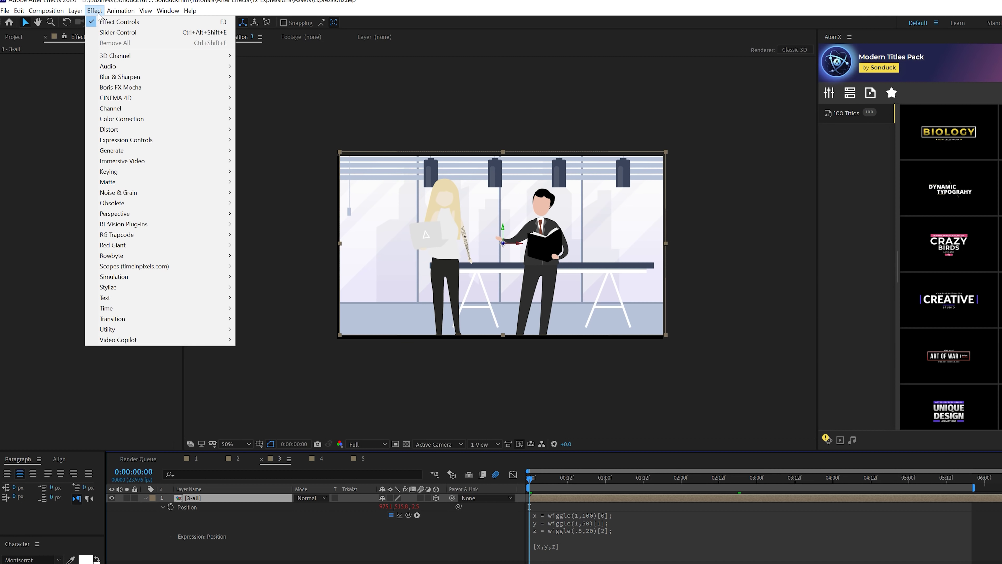
mouse_move(125, 287)
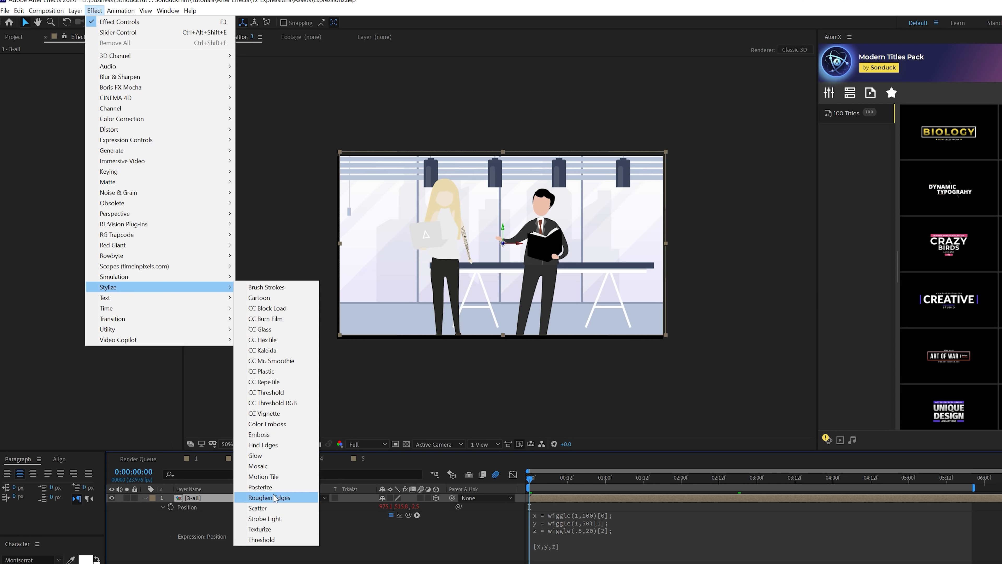
click(271, 476)
click(101, 110)
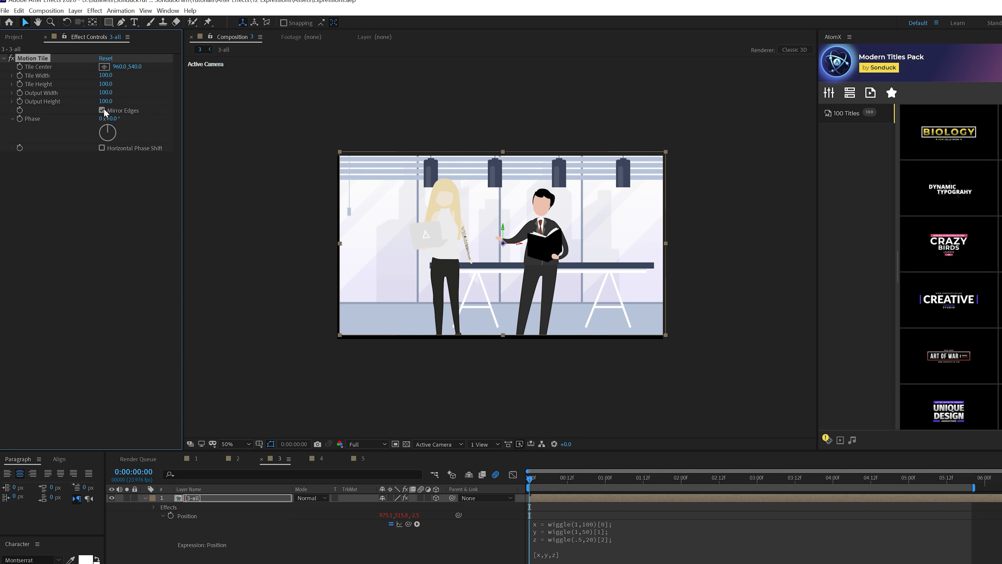
drag(105, 101, 114, 103)
click(106, 93)
text(320)
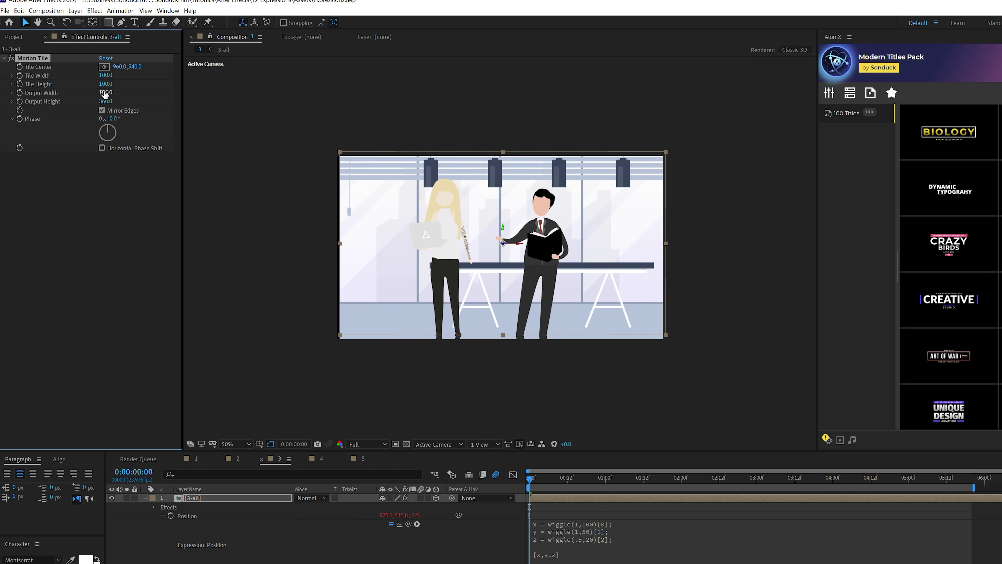
key(Return)
Preview the tiled wiggle from 0:00:00:17 with the composition fitted in the viewer.
click(562, 460)
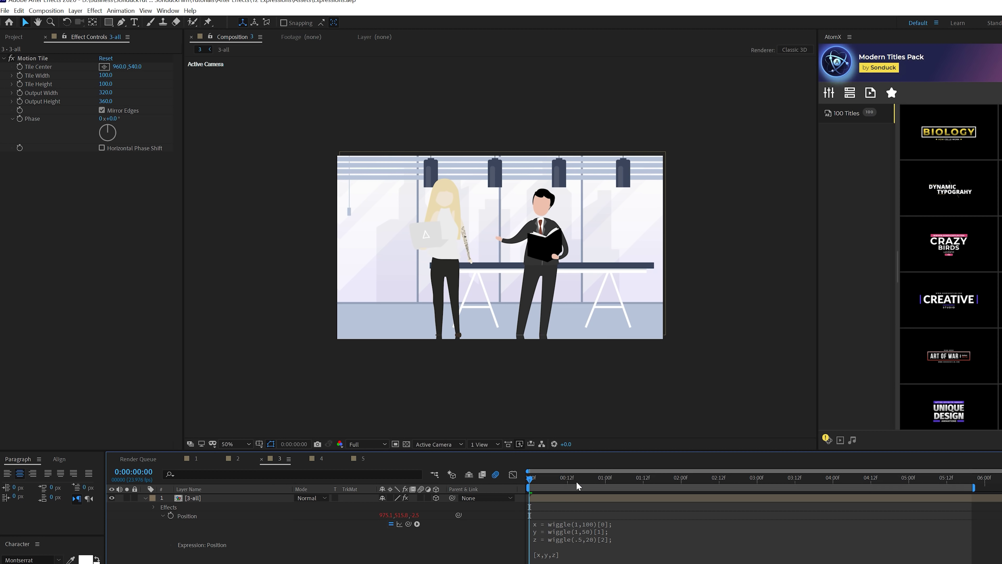
click(583, 473)
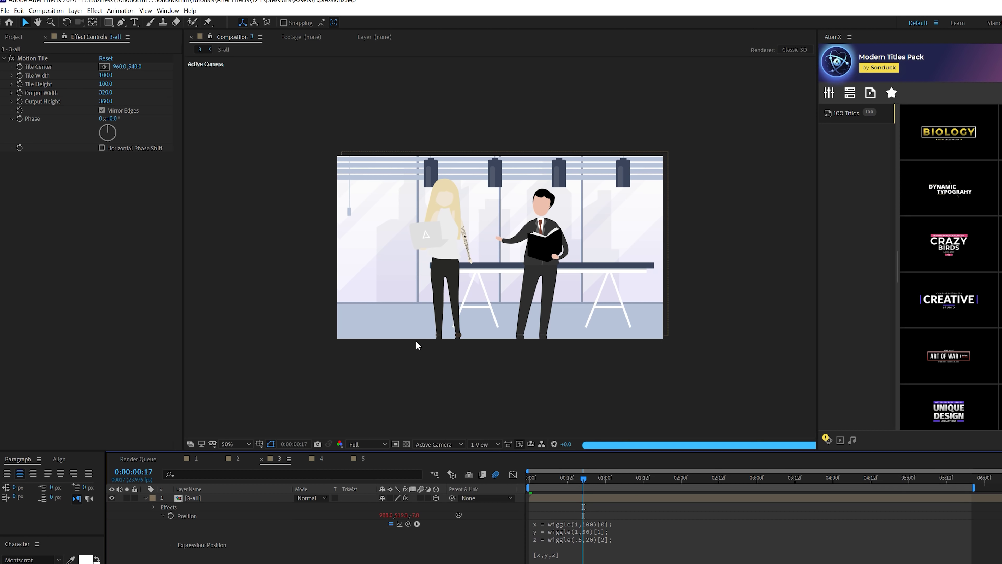
key(space)
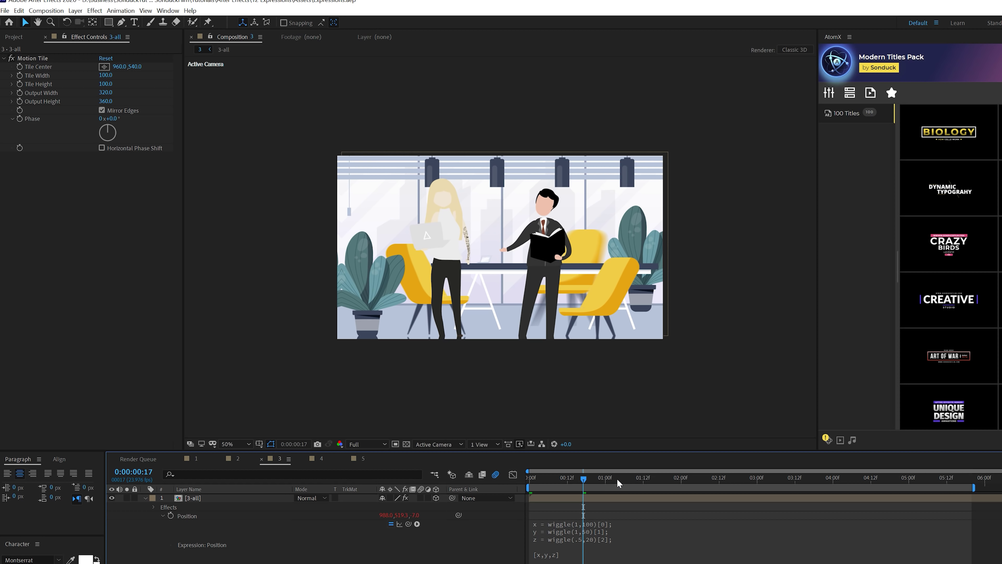
key(shift+slash)
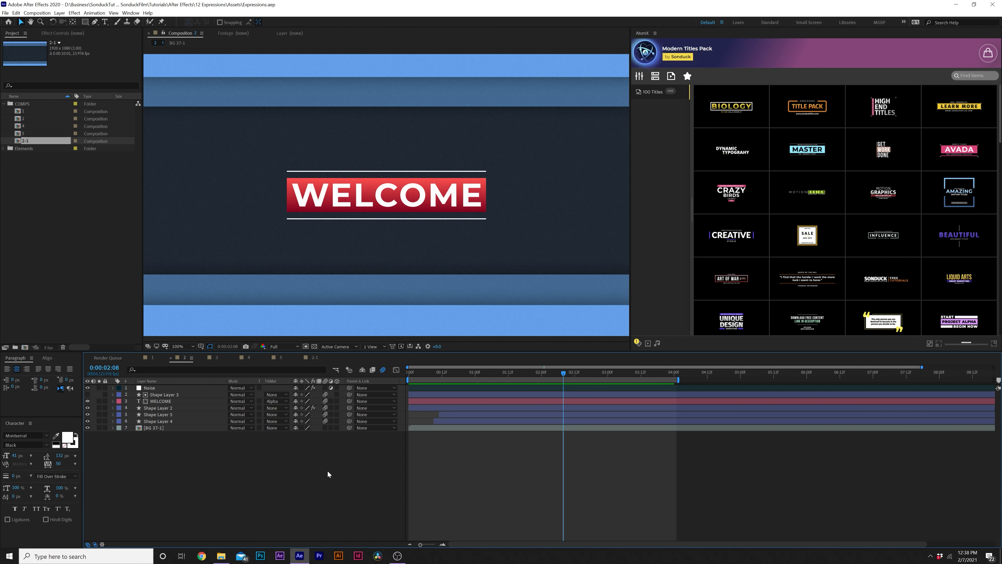
Retype the WELCOME title as FOR EXAMPLE so the red box widens to fit.
click(105, 22)
click(380, 197)
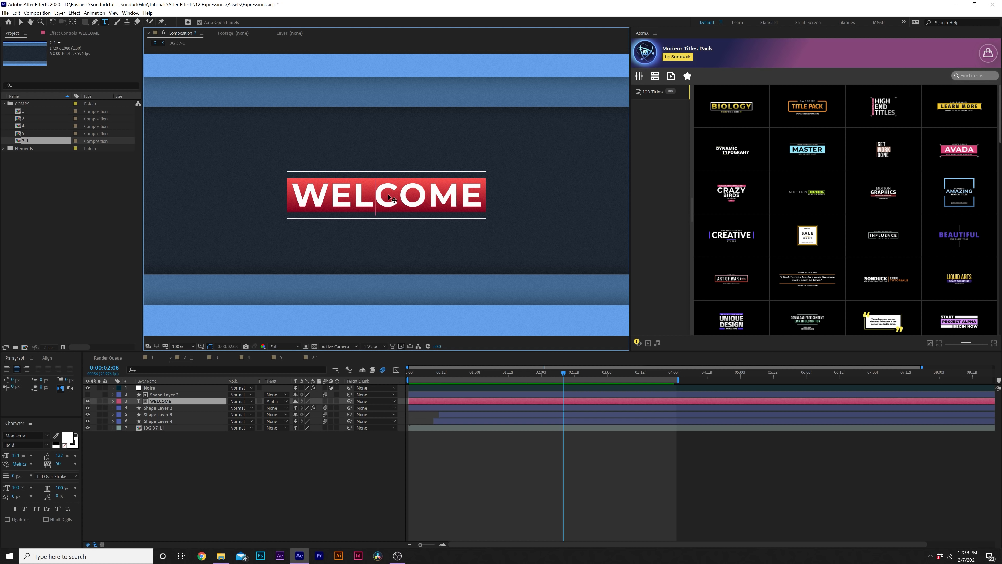
double_click(388, 194)
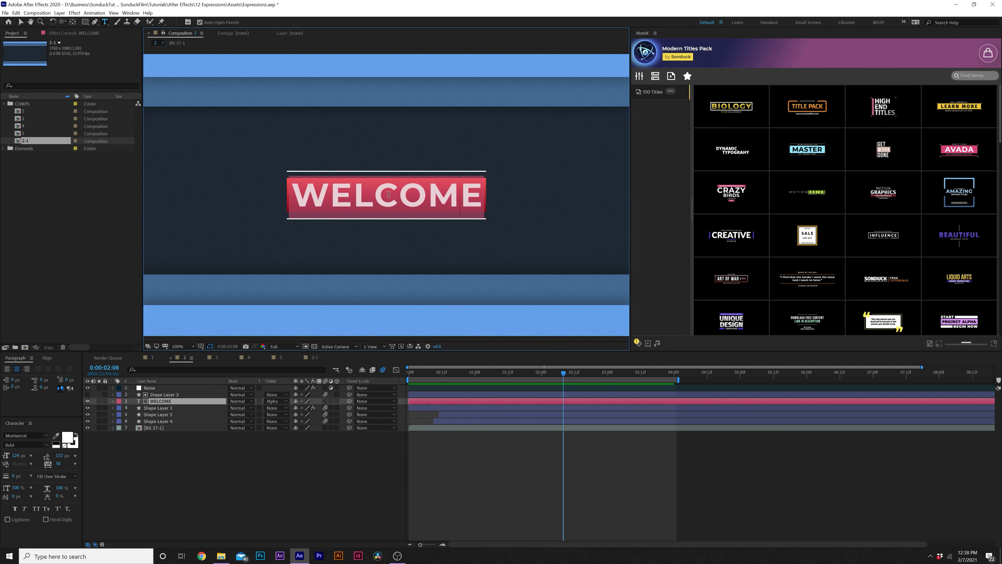
text(FOR)
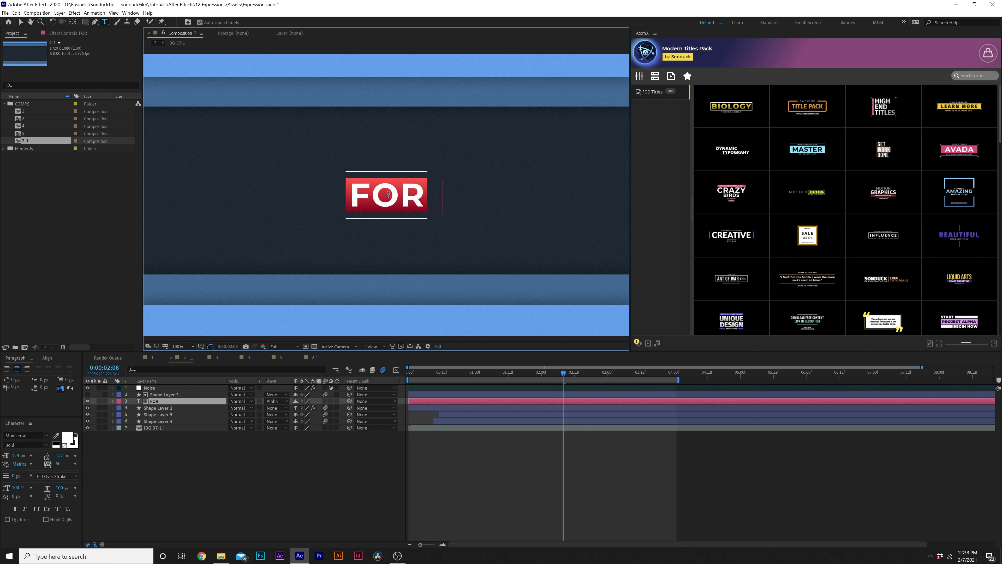
text( EXAMPLE)
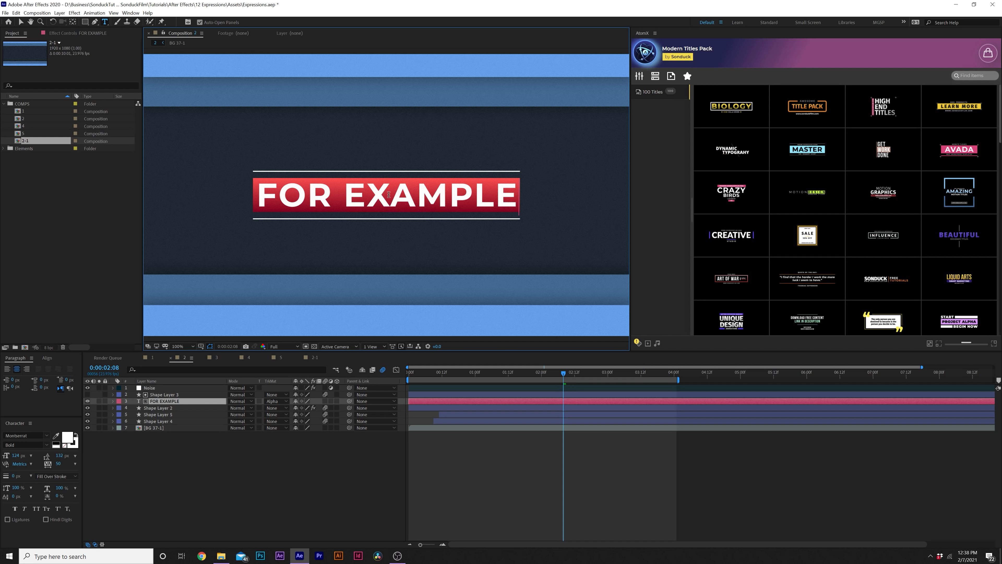
click(254, 403)
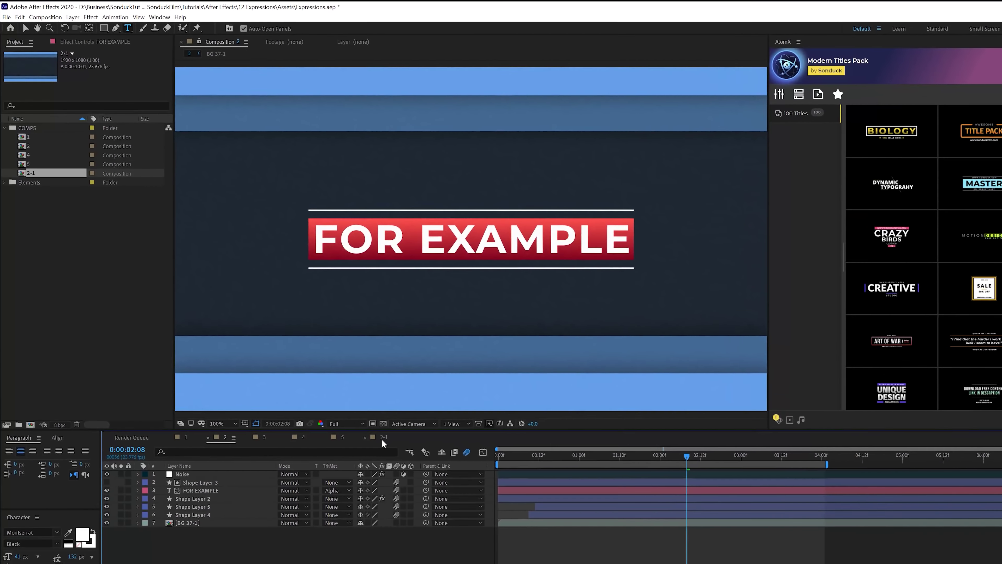
click(365, 418)
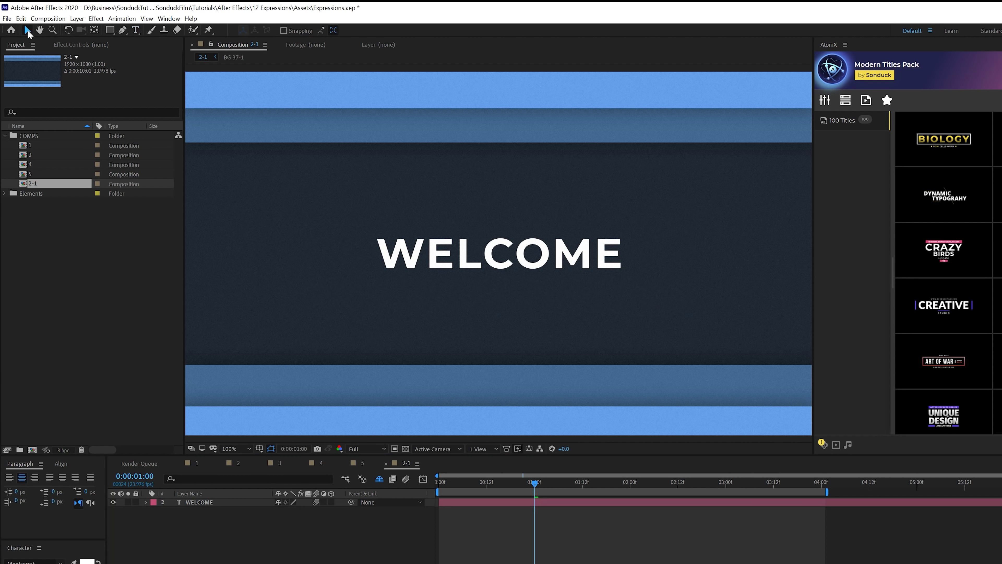
Draw a gold rectangle over the title and move Shape Layer 1 below WELCOME.
drag(110, 29, 160, 31)
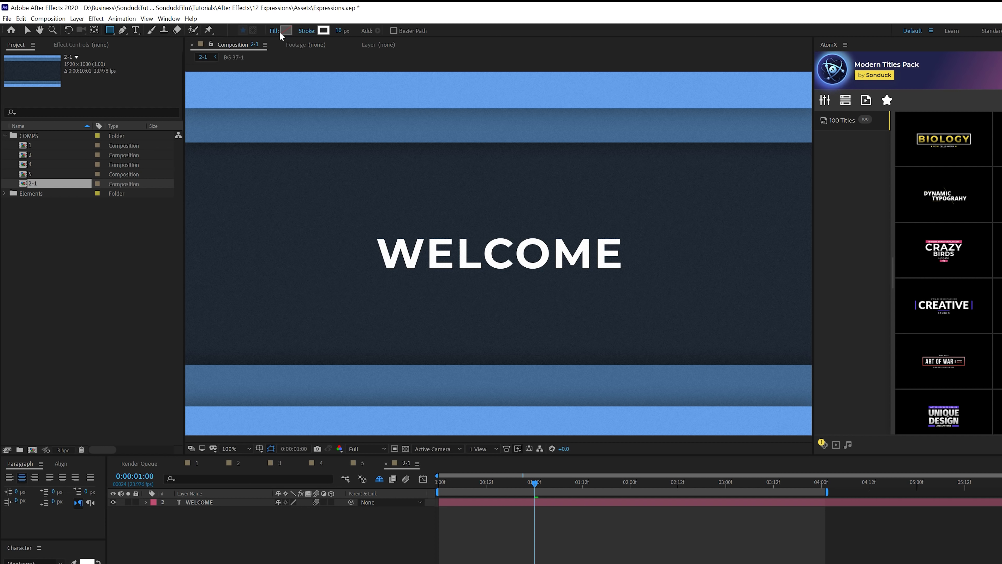
drag(338, 218, 625, 292)
drag(695, 294, 692, 295)
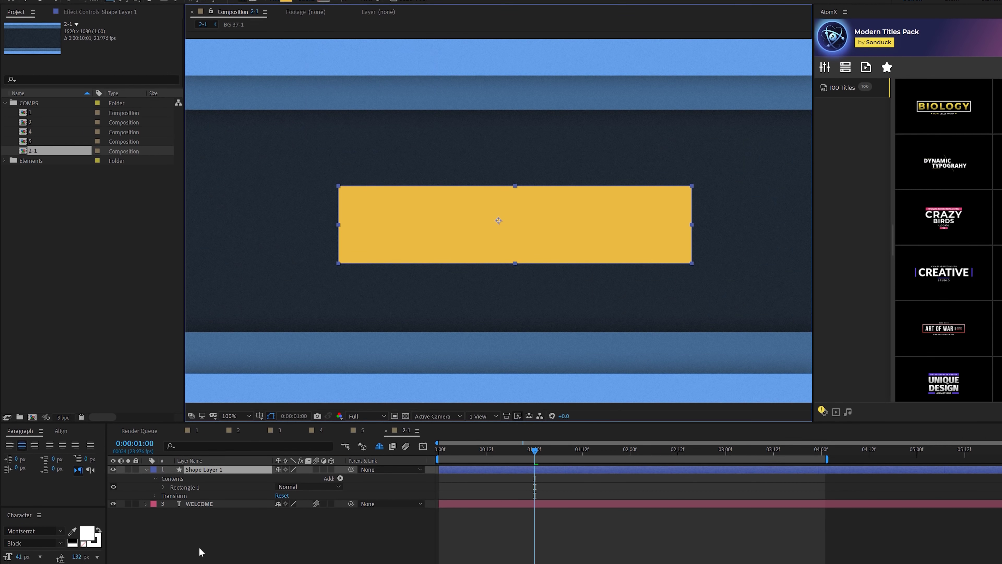
drag(204, 468, 201, 508)
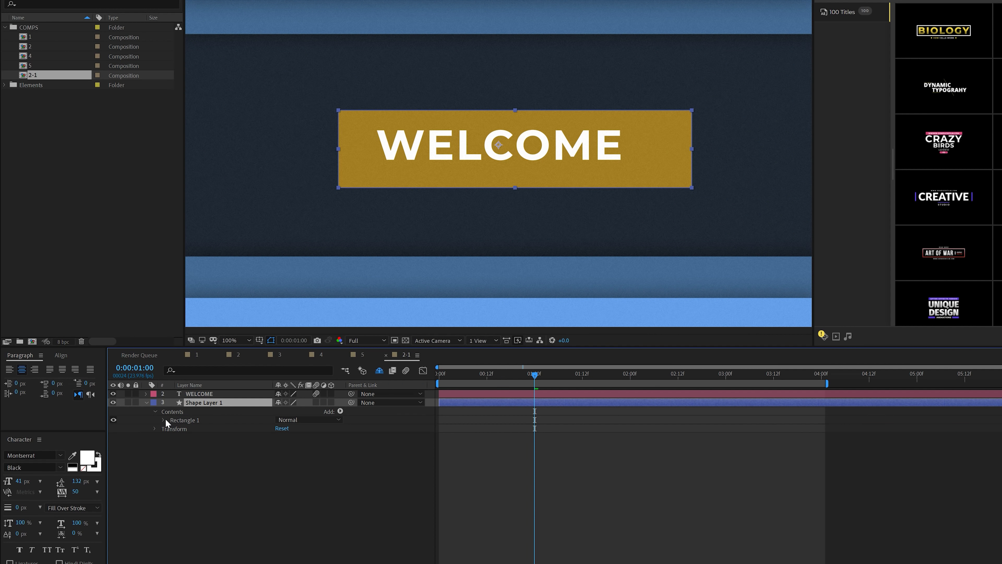
Expand Rectangle Path 1 and add an expression to its Size.
click(163, 419)
click(198, 427)
click(172, 428)
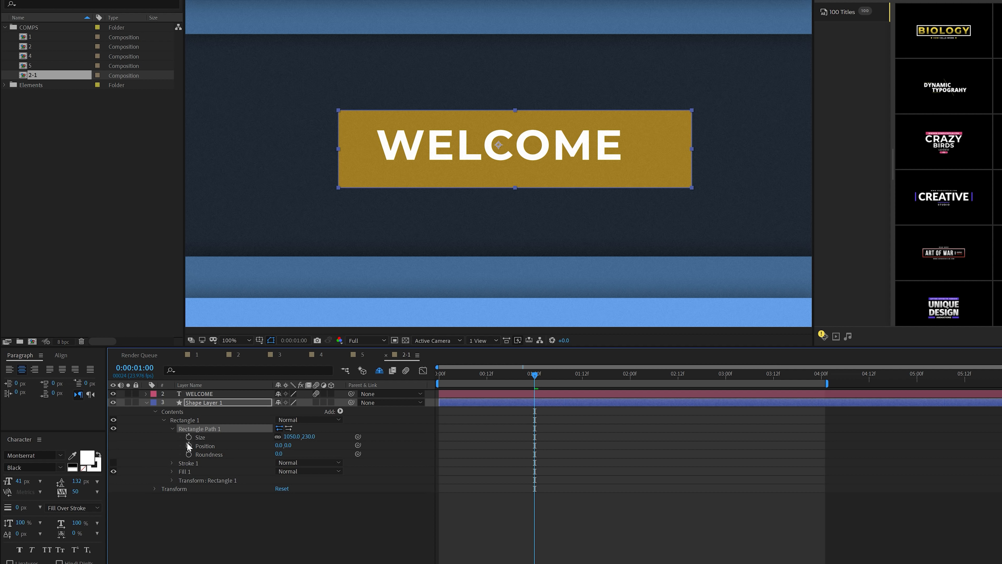
alt+click(188, 436)
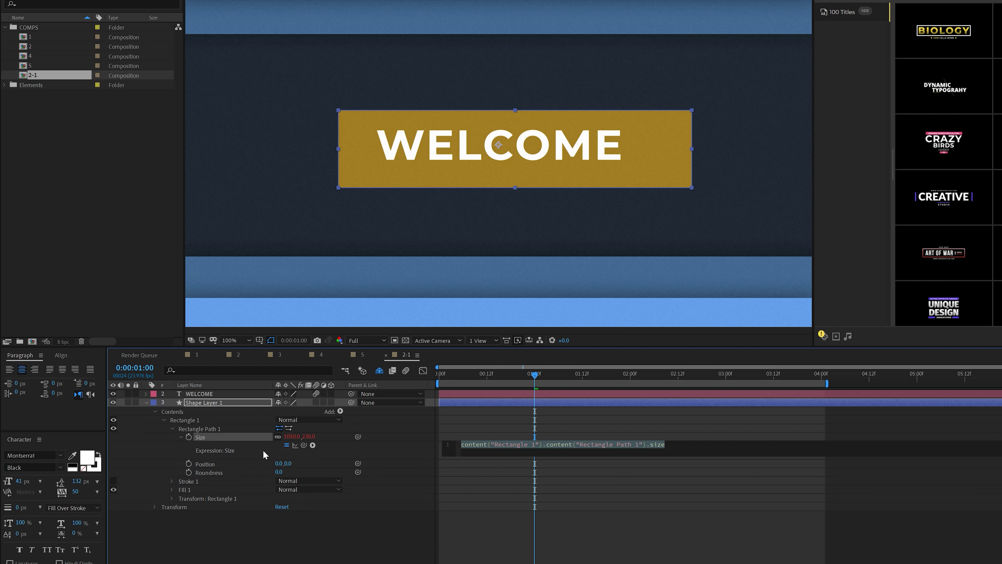
Set s to the pickwhipped WELCOME layer and w=s.sourceRectAtTime().width.
text(s=)
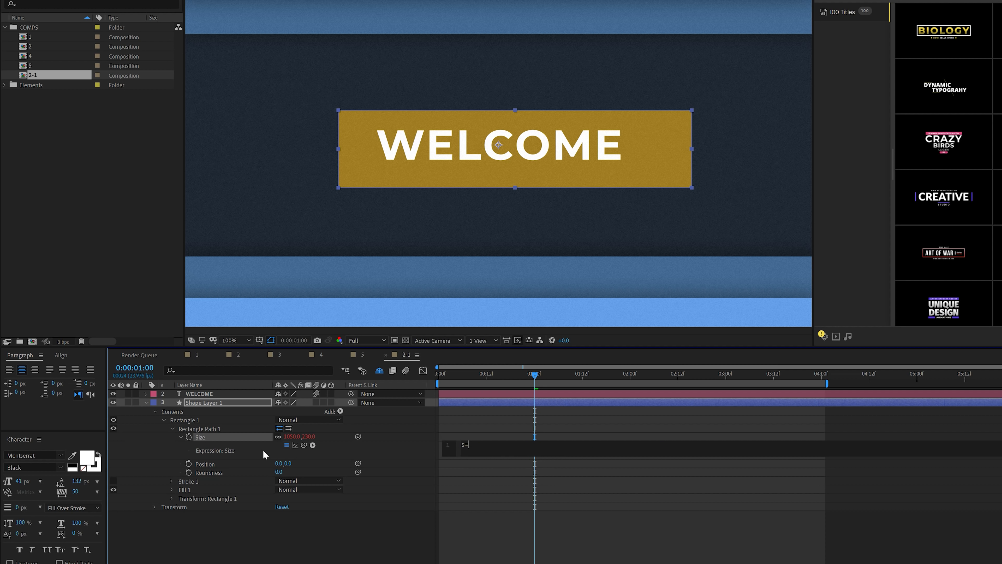
drag(303, 445, 207, 396)
text(w=s.sou)
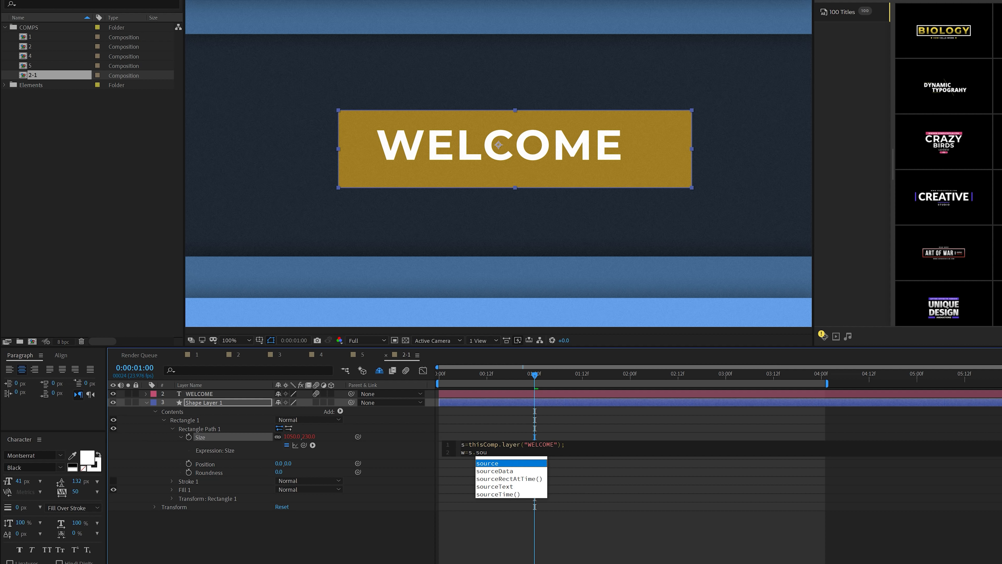
click(499, 479)
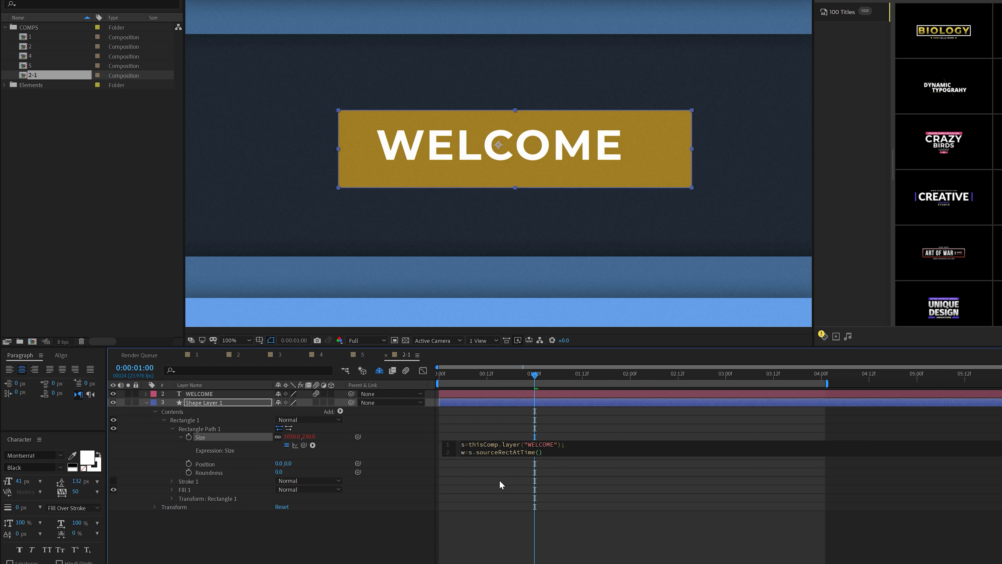
text(.width)
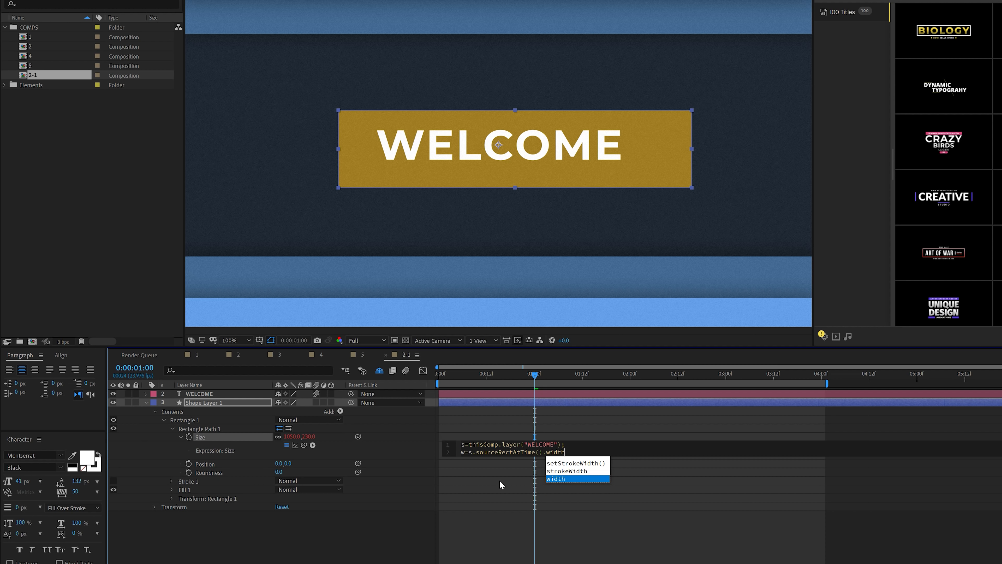
text(;)
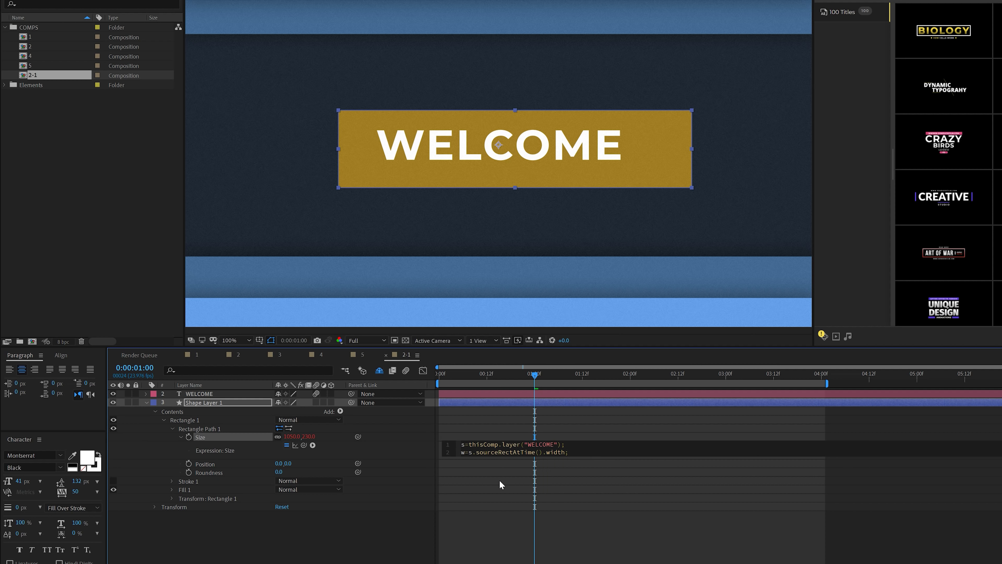
key(Return)
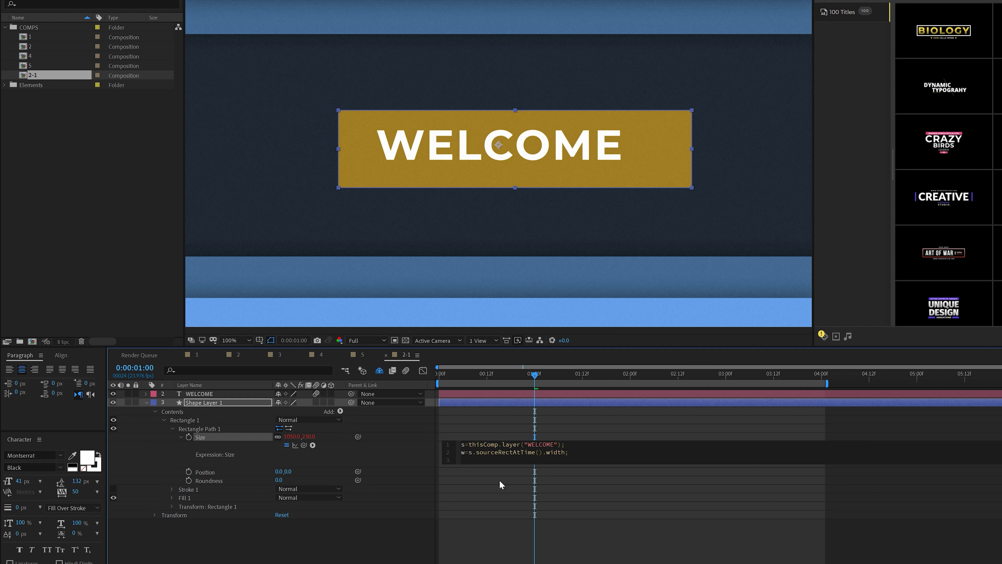
Add h=s.sourceRectAtTime().height and apply so the box shrinks to the text.
text(h=)
text(s.sou)
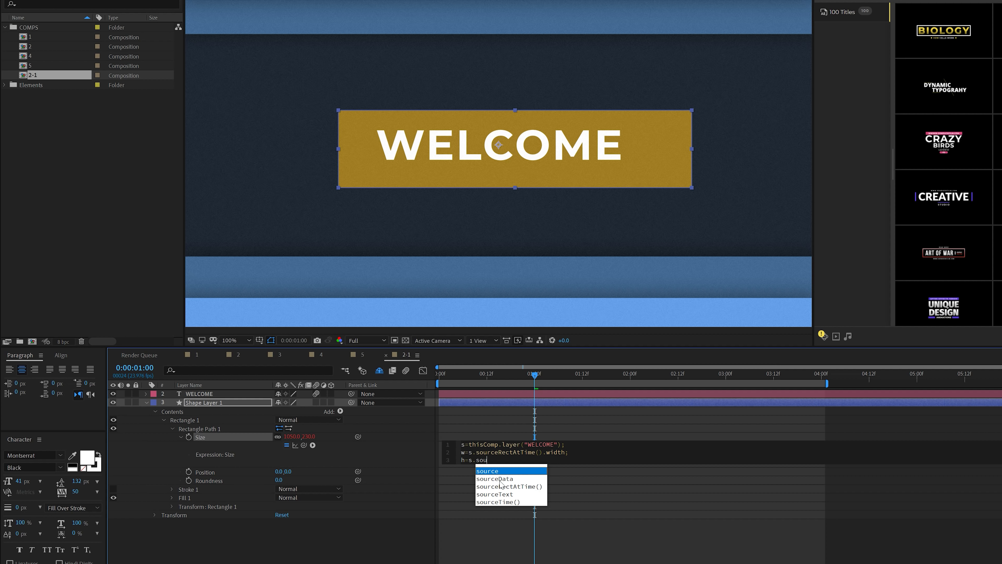
click(499, 488)
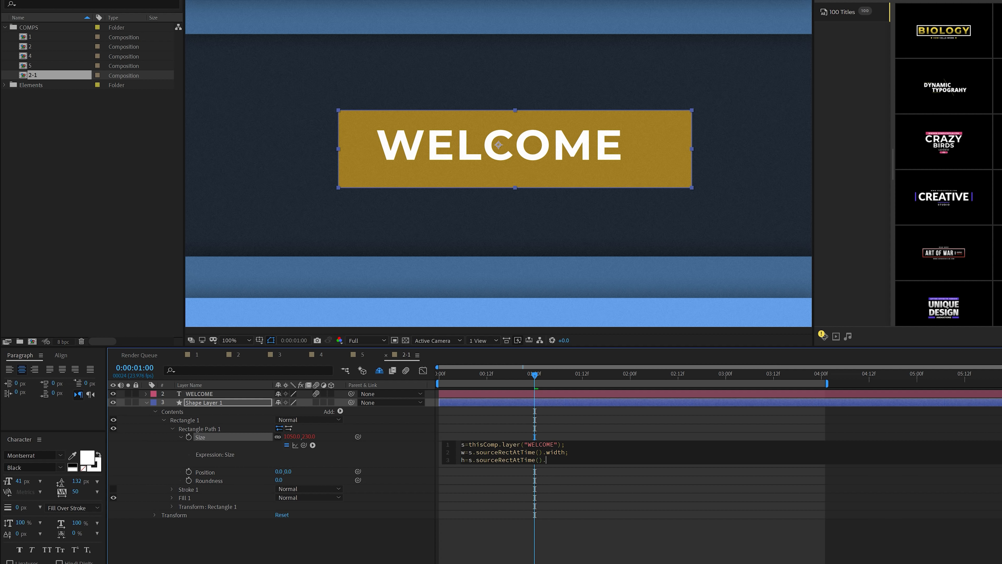
text(.height)
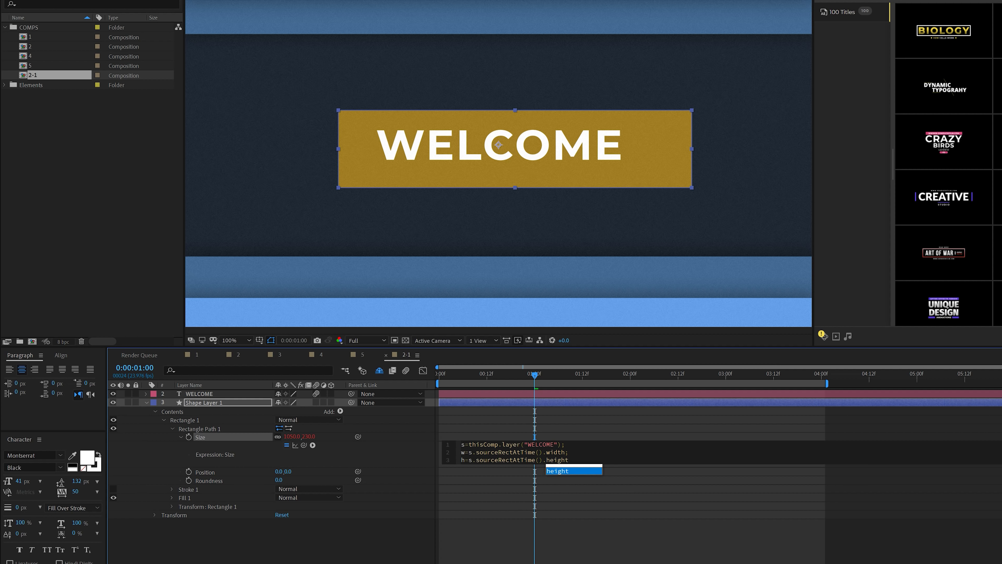
text(;)
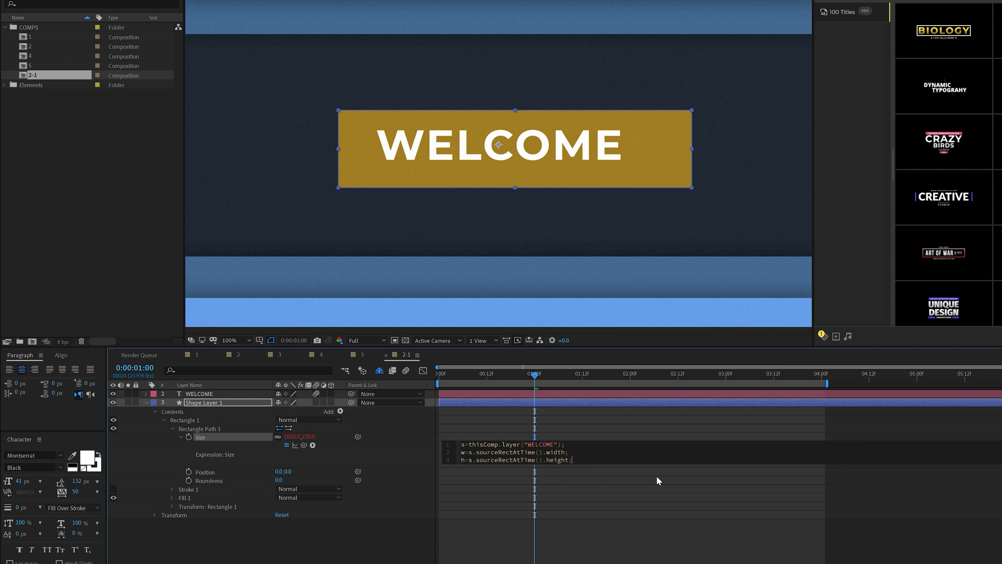
key(Return)
key(Return)
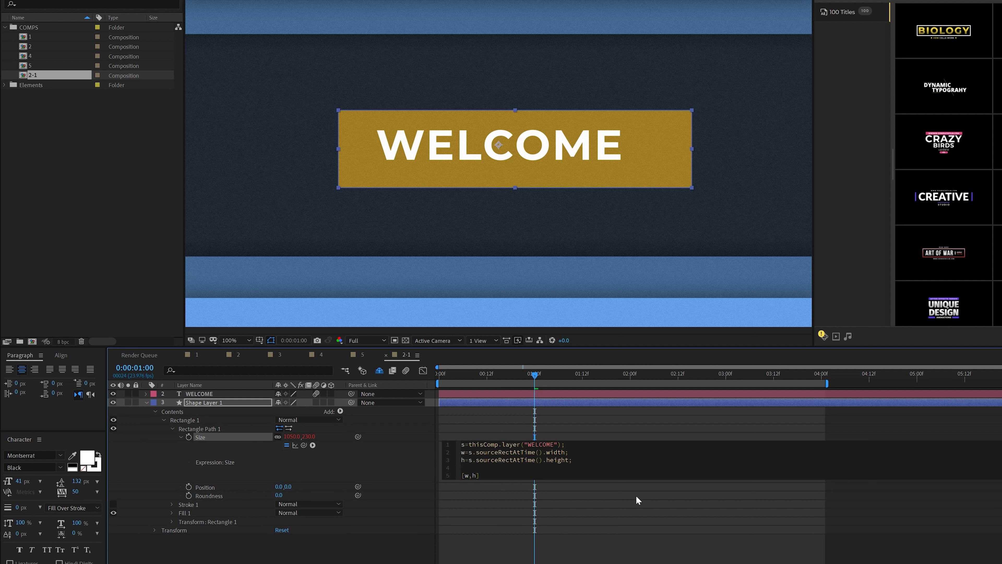
click(487, 512)
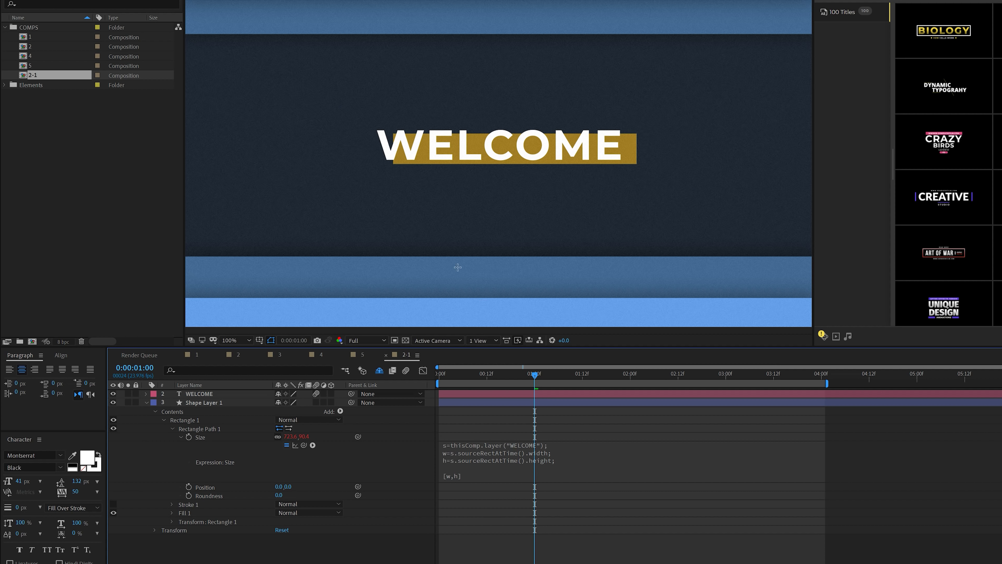
Centre the gold box horizontally and vertically in the composition with the Align panel.
click(436, 155)
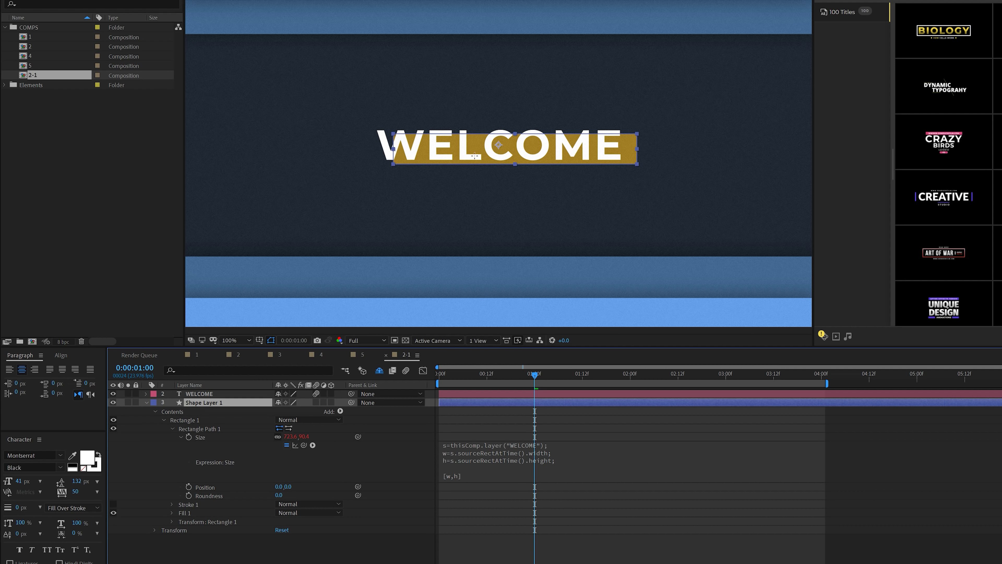
click(61, 355)
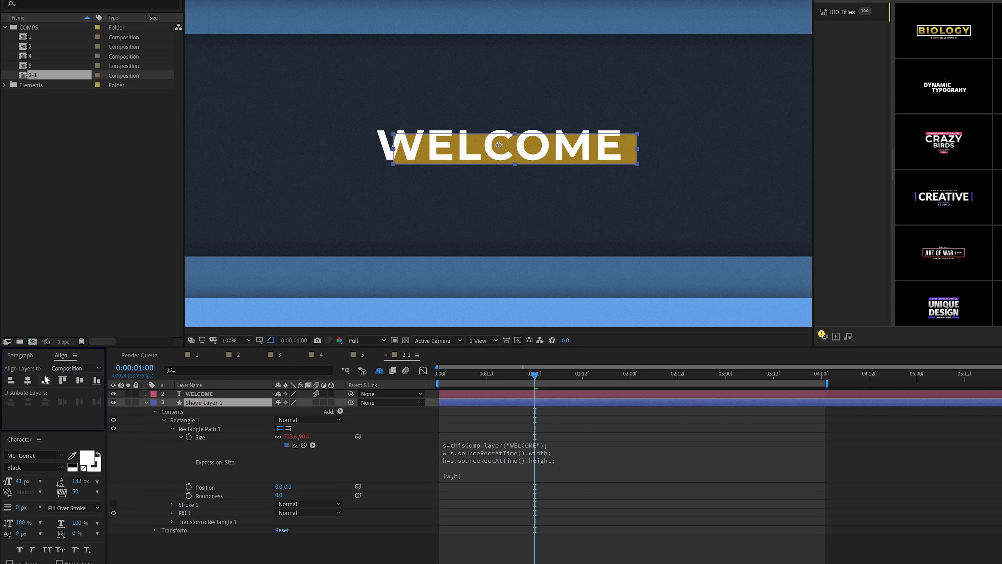
click(28, 381)
click(80, 379)
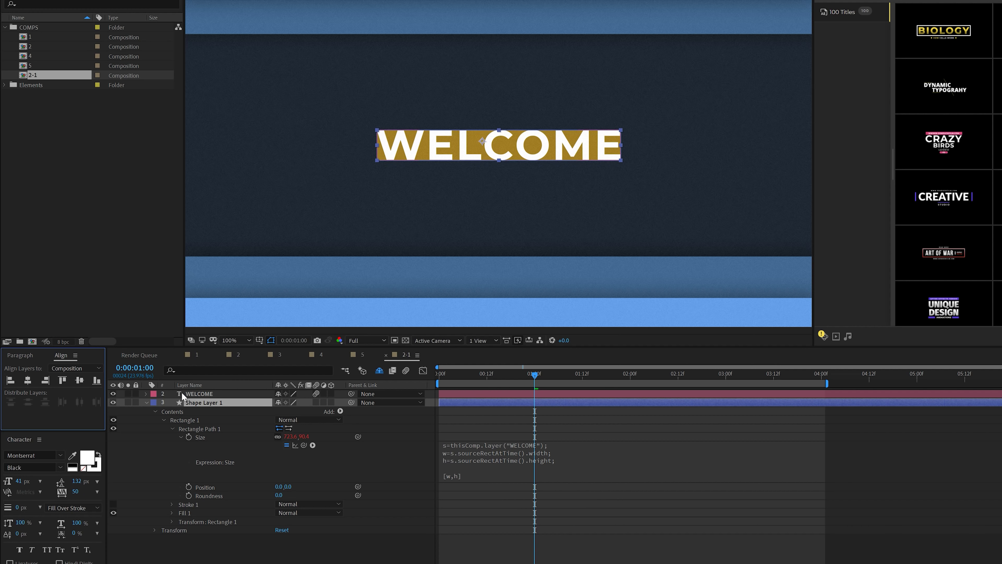
click(192, 395)
click(196, 402)
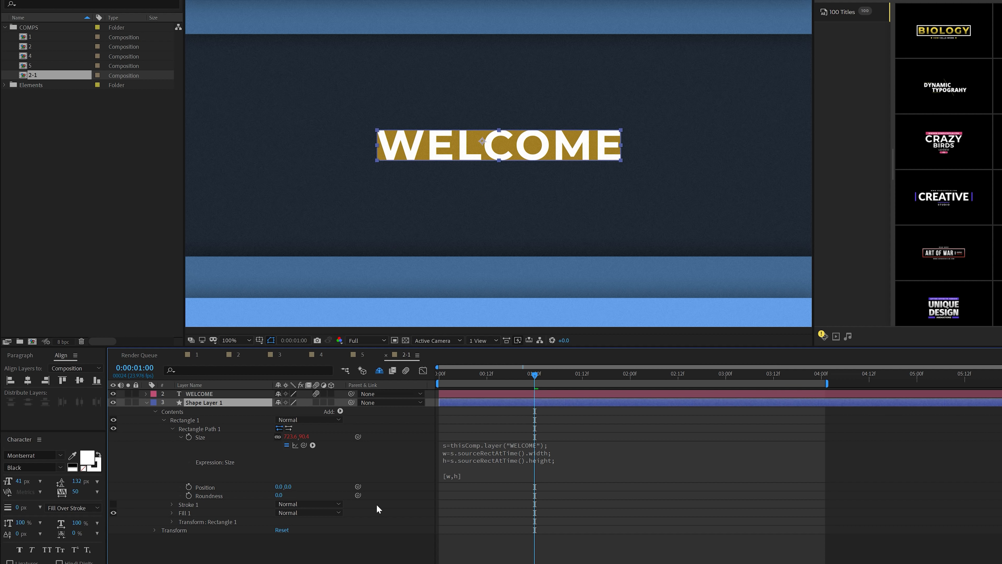
Retype the title as HELP so the gold box resizes to the shorter word.
key(ctrl+t)
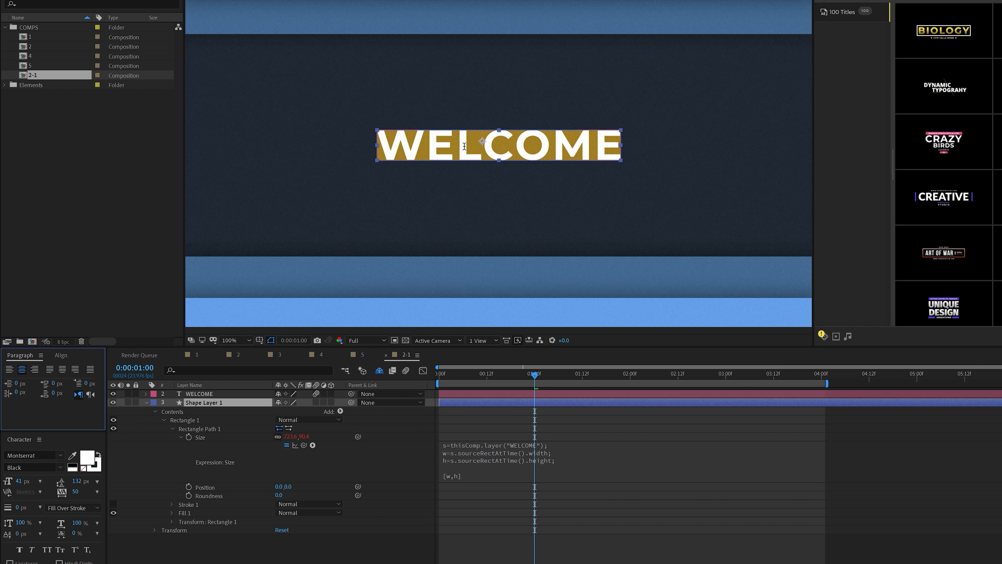
double_click(464, 146)
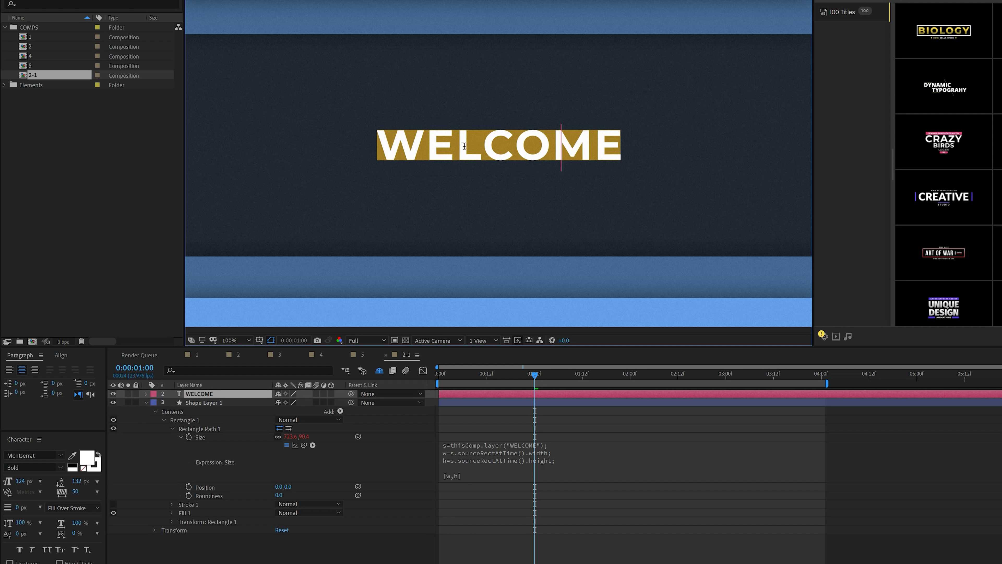
text(JHJD)
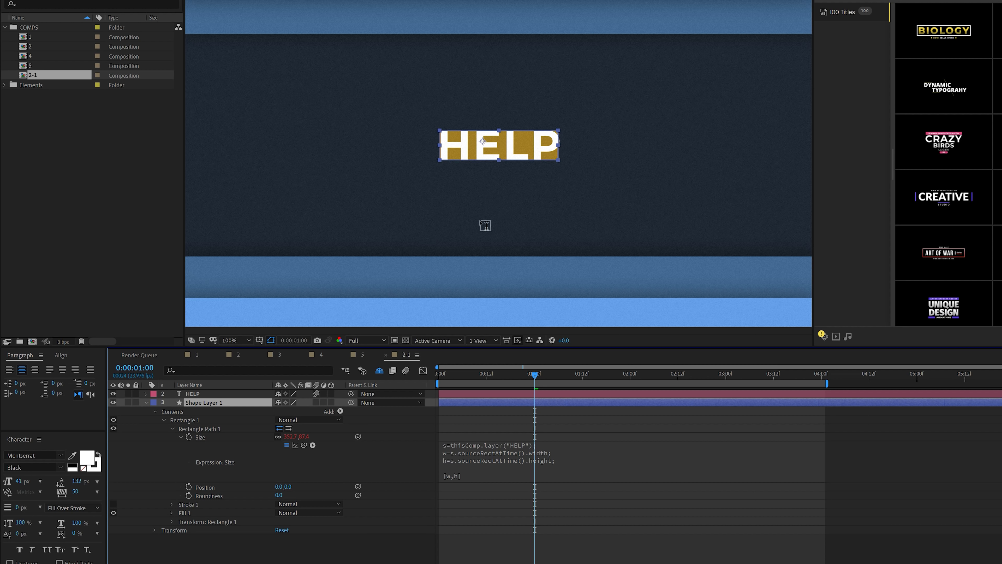
click(341, 412)
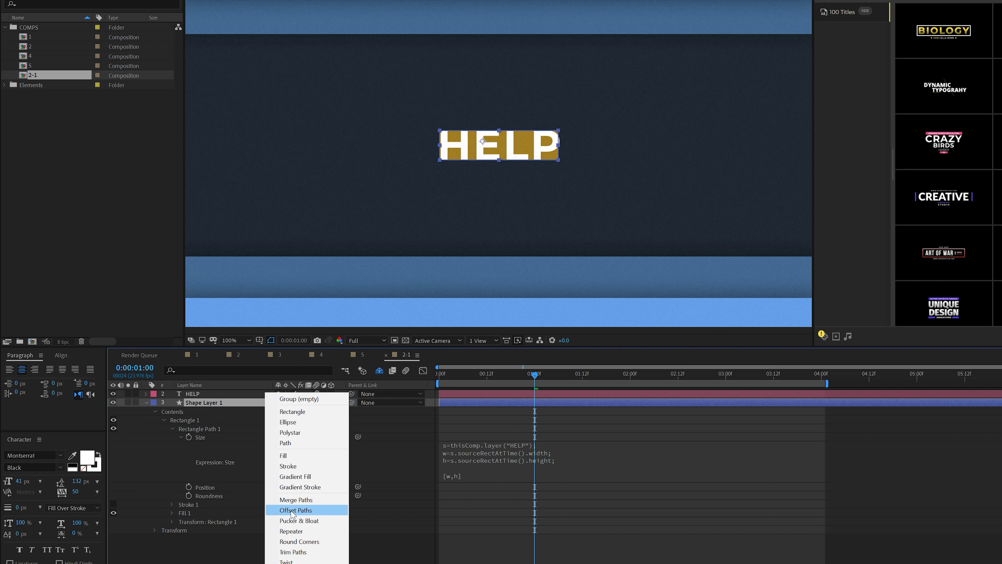
Add Offset Paths of 29 to the gold box and test retyping the HELP text.
click(292, 511)
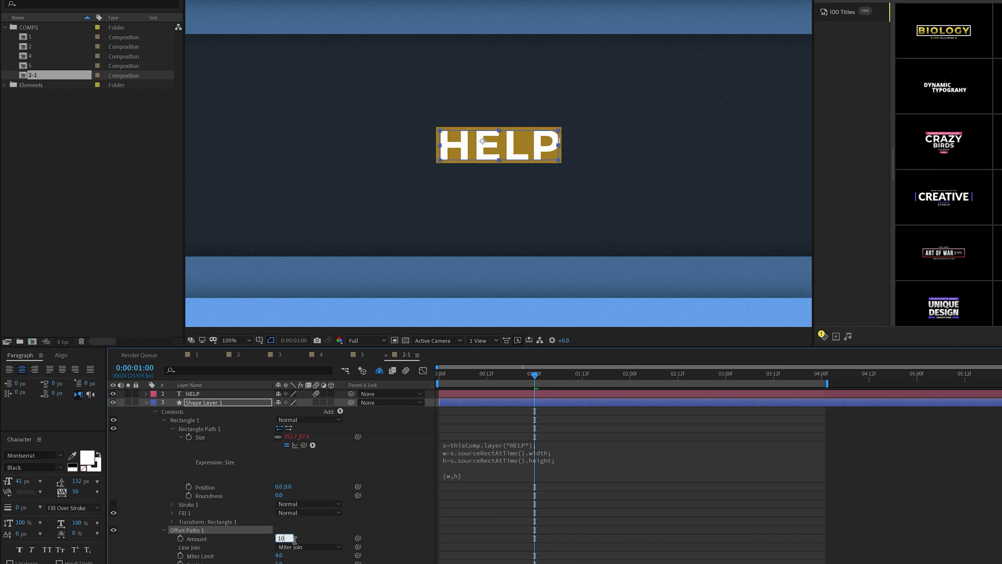
click(514, 123)
drag(280, 537, 287, 537)
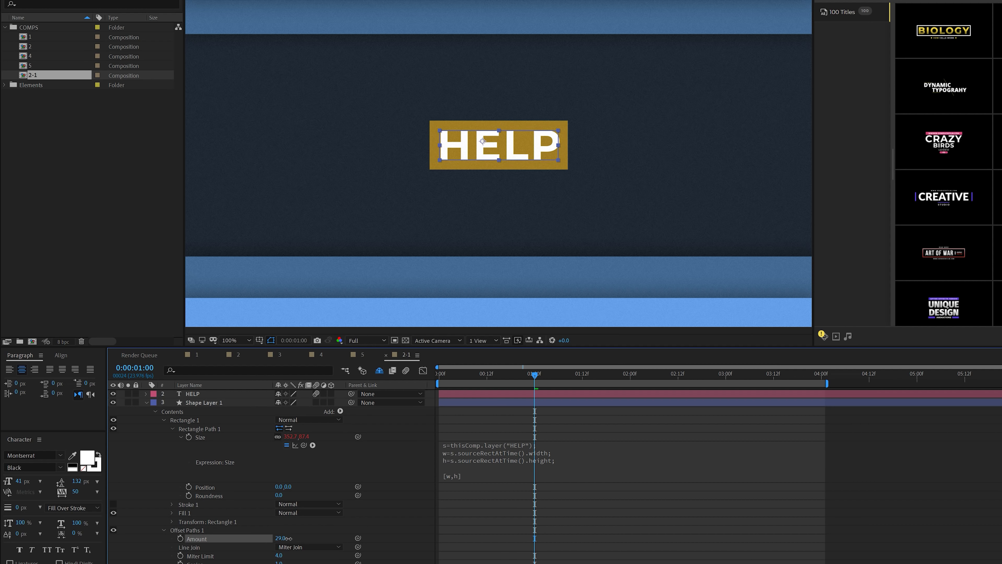
click(405, 512)
click(481, 147)
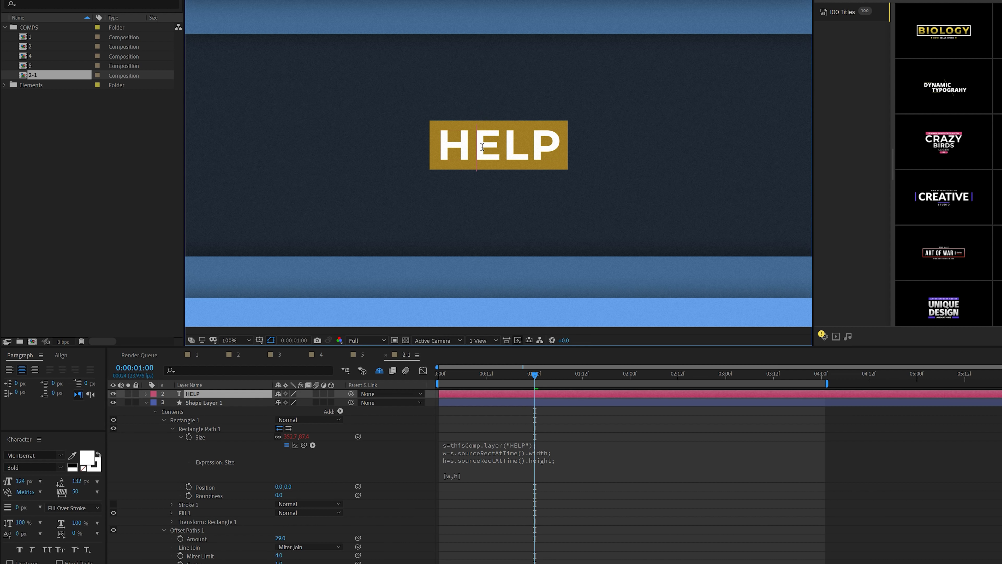
text(edee)
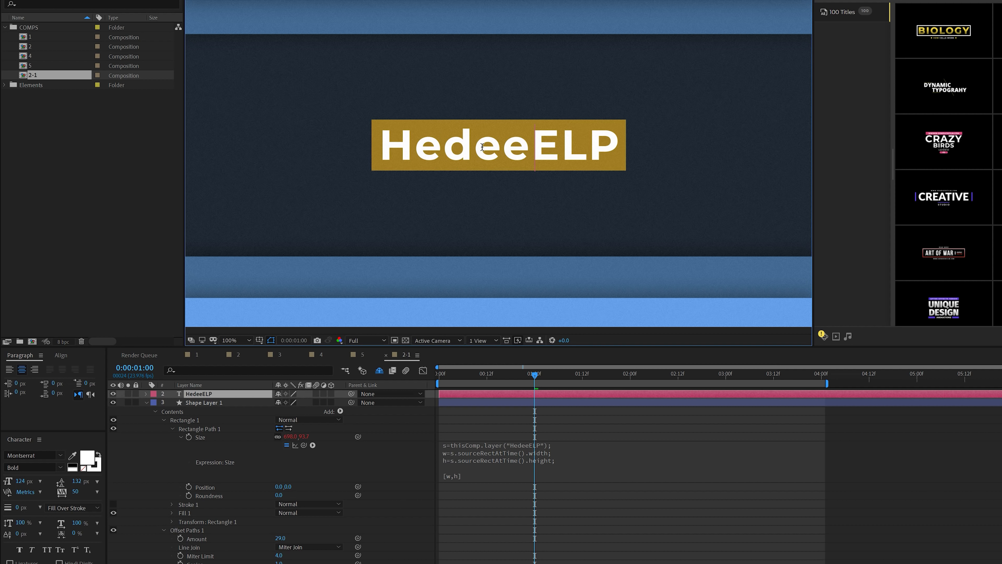
key(BackSpace)
key(BackSpace)
key(BackSpace)
key(BackSpace)
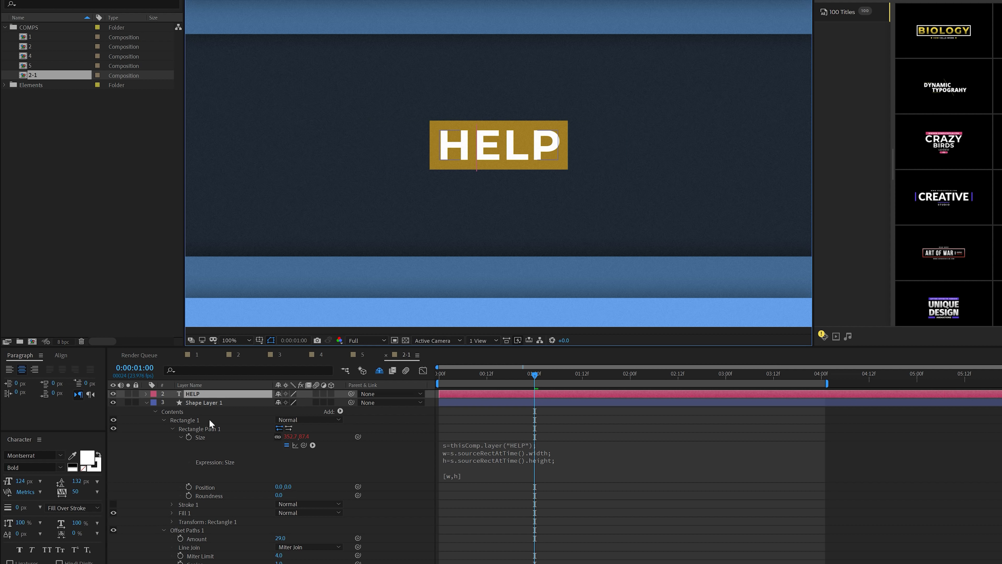
In composition 2, replace the FOR EXAMPLE title with AS YOU SEE.
click(238, 354)
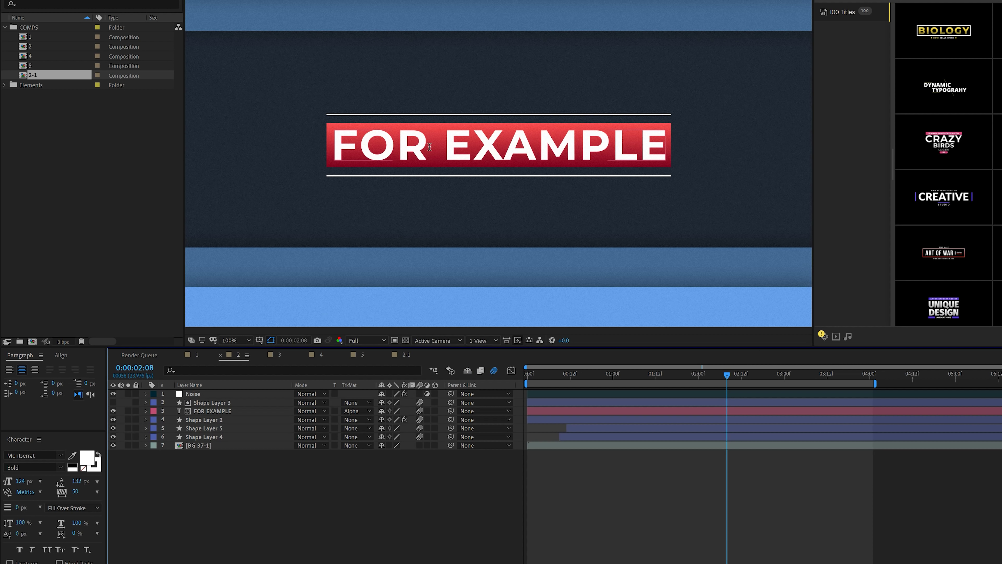
double_click(432, 146)
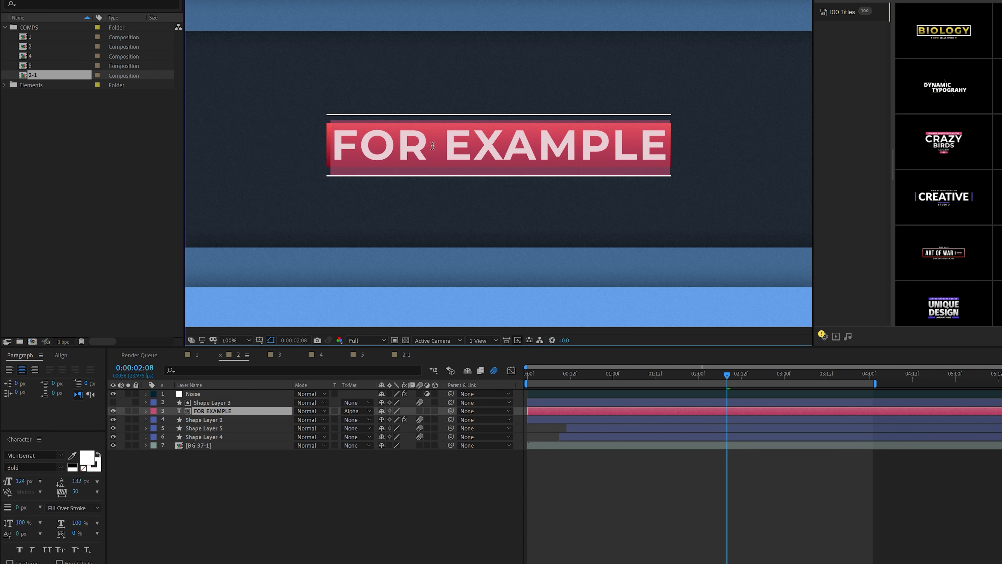
text(AS YOU SEE)
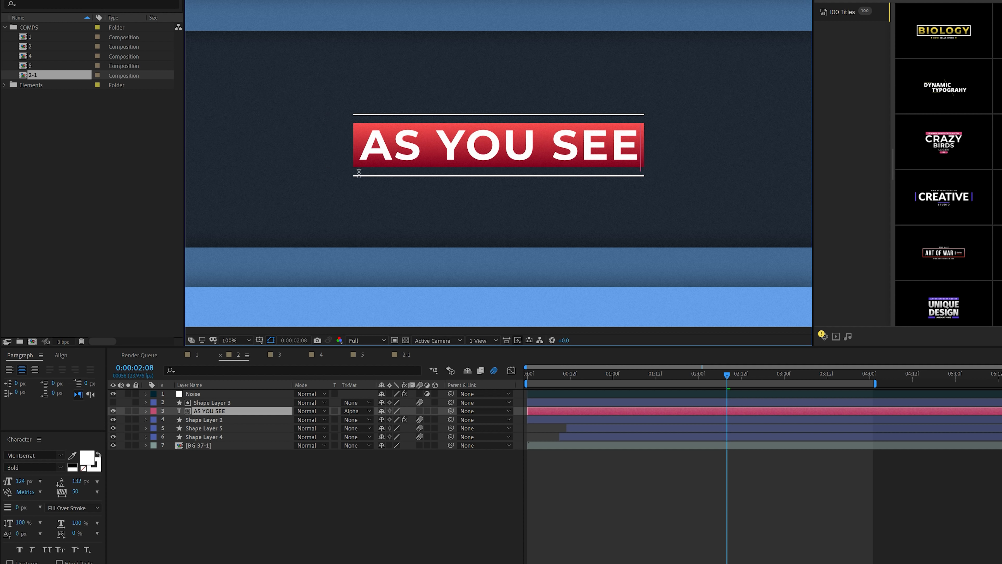
click(331, 519)
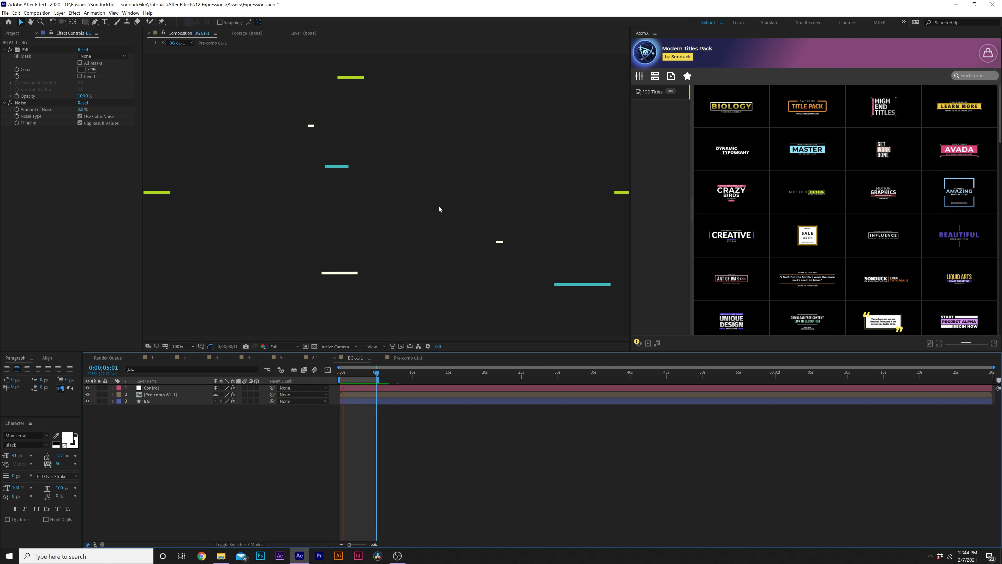
Draw a long thin rectangle bar near the top with a white fill.
key(space)
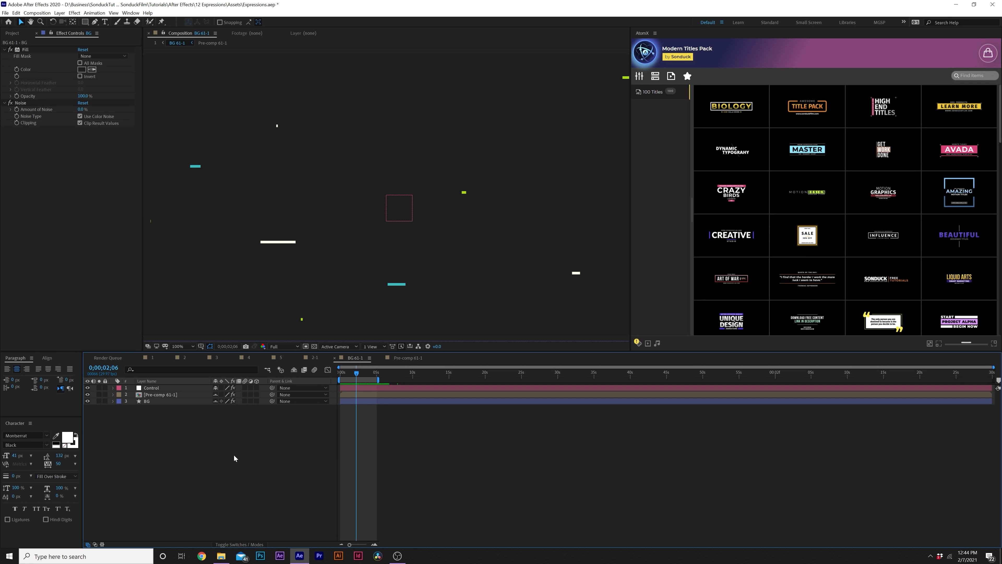
click(85, 22)
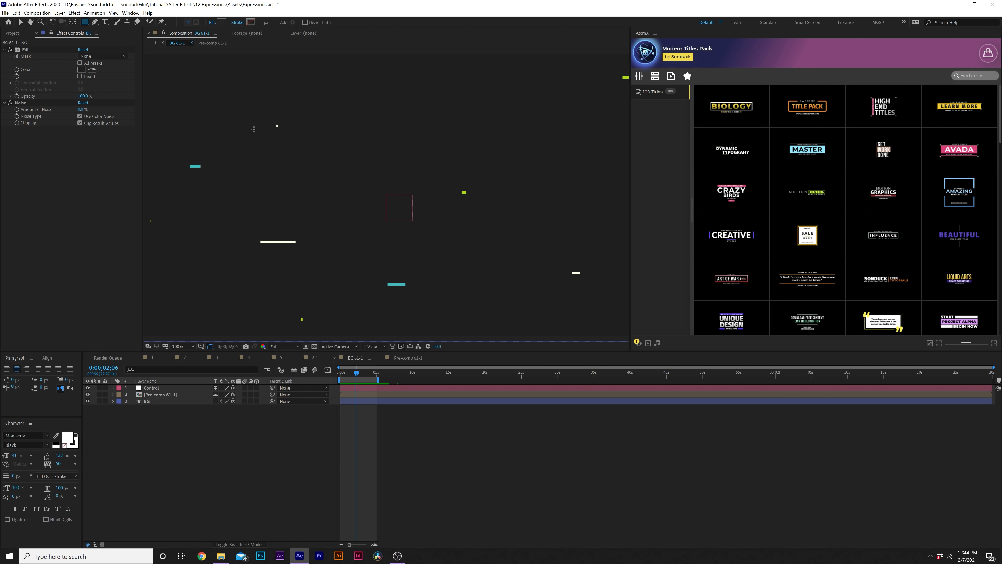
click(236, 124)
drag(289, 123, 293, 121)
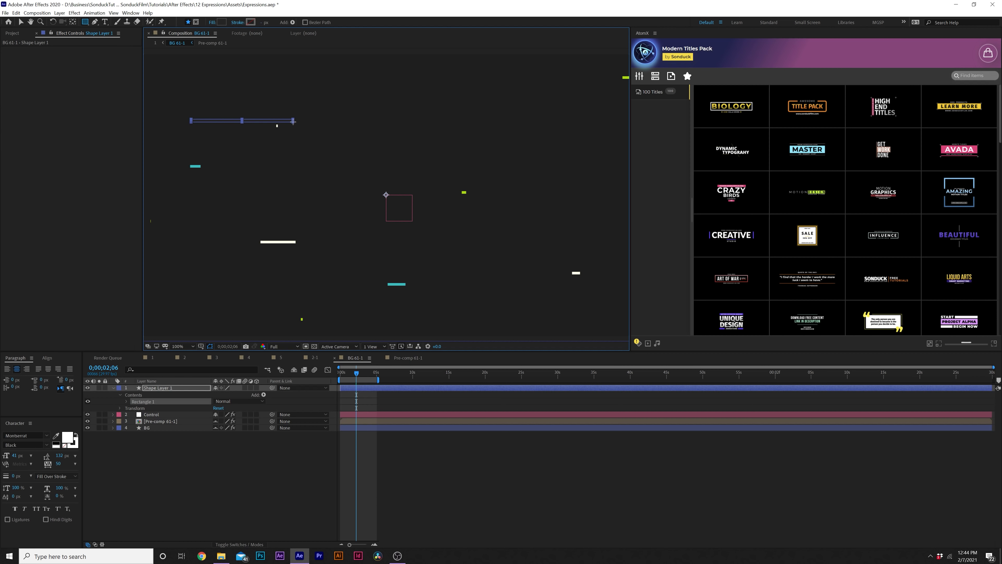
click(221, 23)
click(363, 193)
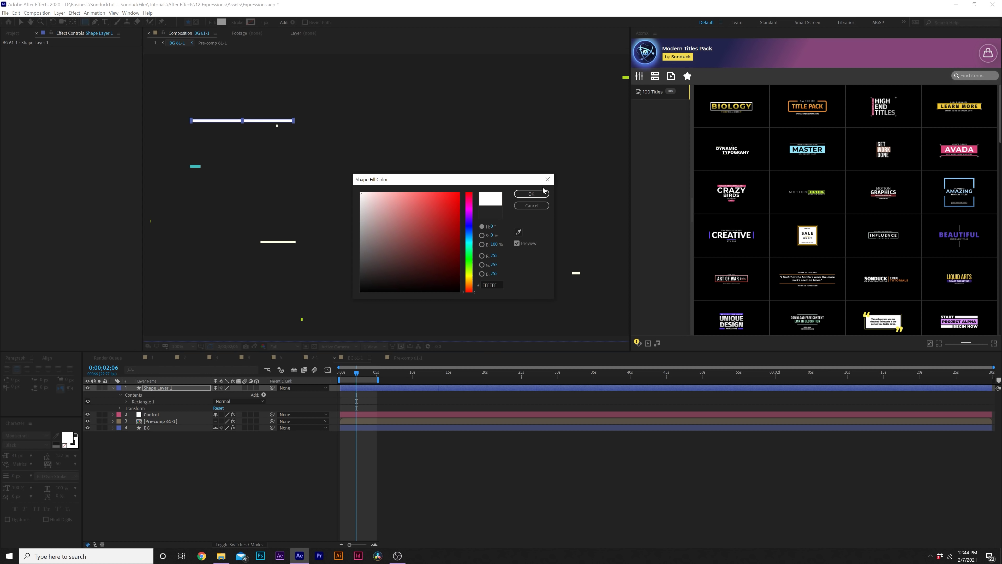
click(512, 194)
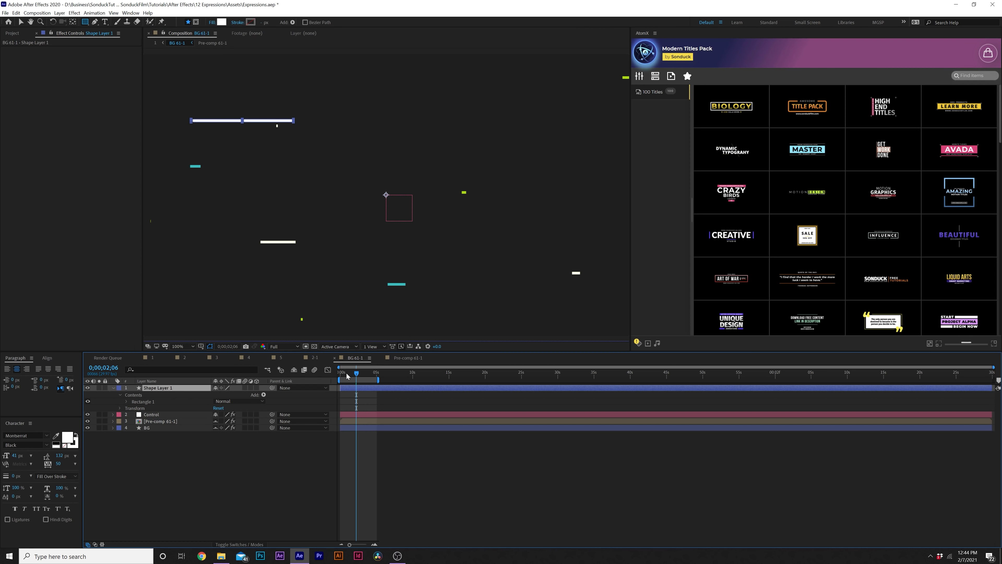
Keyframe the bar's Position from 178,540 at 0s to 2772,540 at 1;23.
drag(346, 372, 322, 372)
key(alt+shift+p)
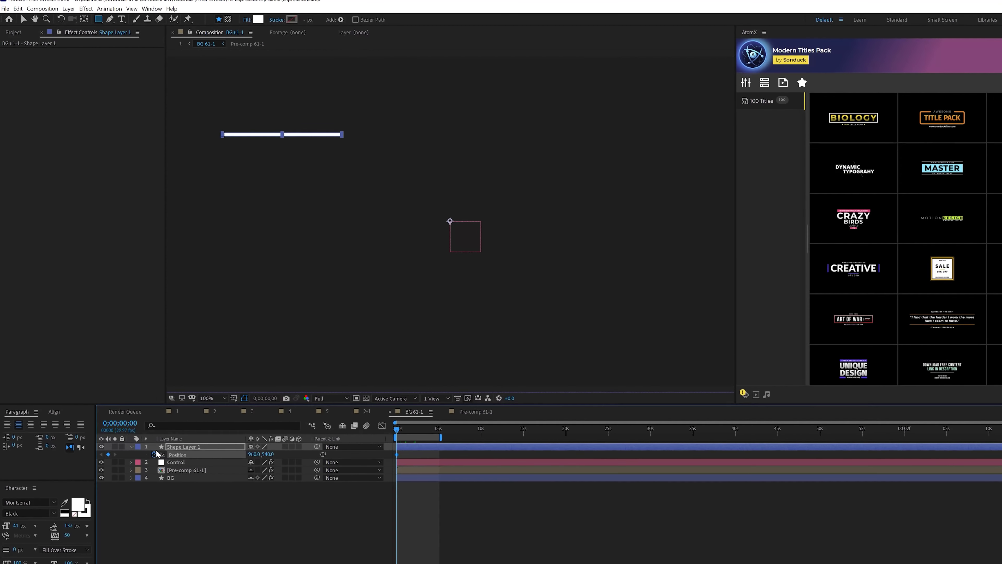
key(v)
scroll(452, 226, down, 2)
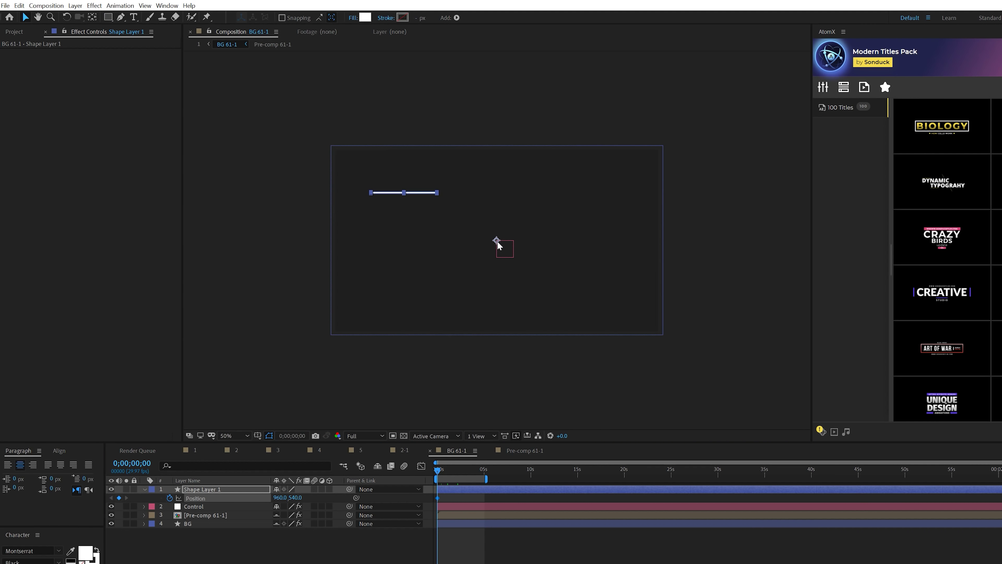
drag(498, 244, 435, 246)
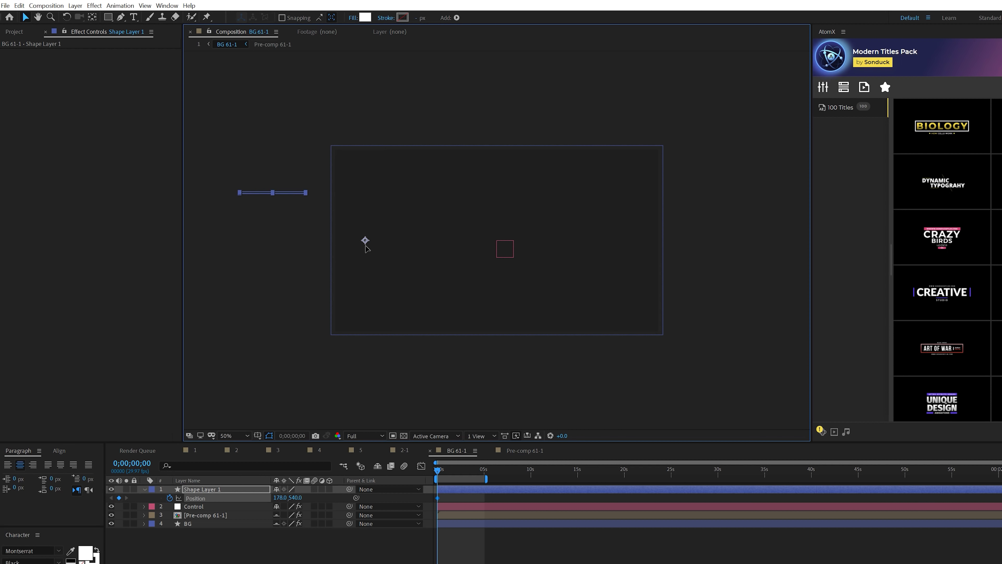
drag(446, 470, 452, 471)
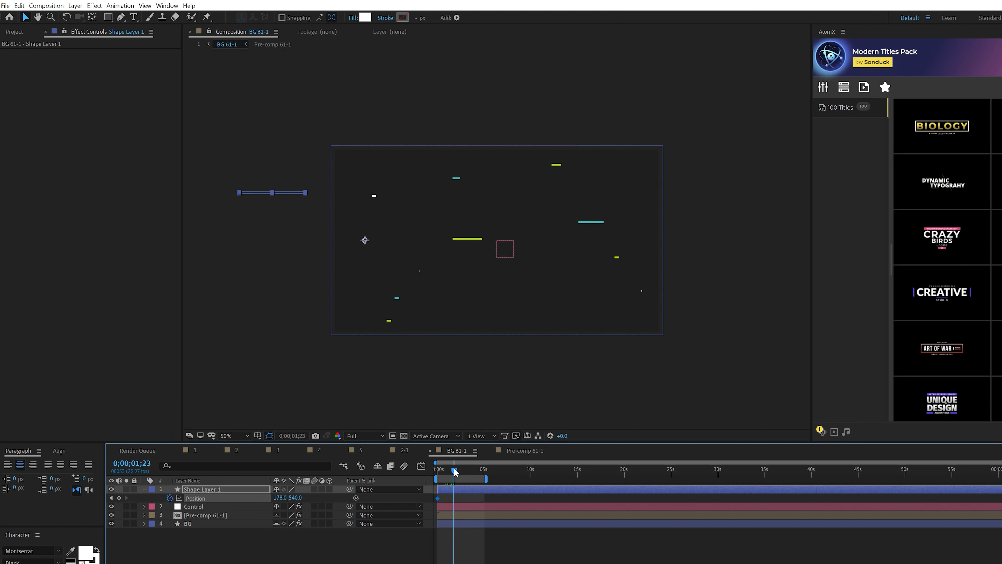
drag(363, 244, 445, 242)
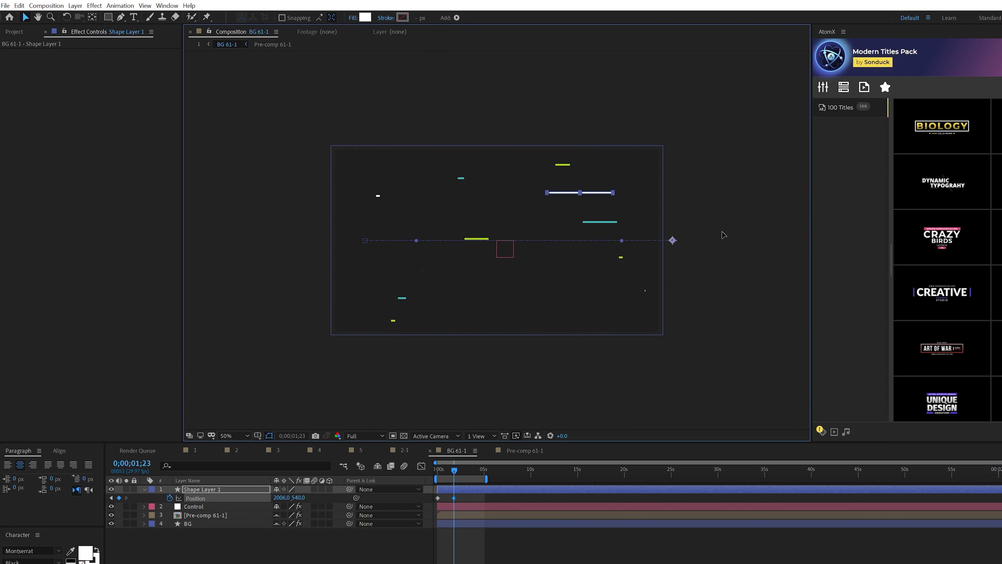
drag(800, 240, 801, 239)
drag(454, 469, 437, 470)
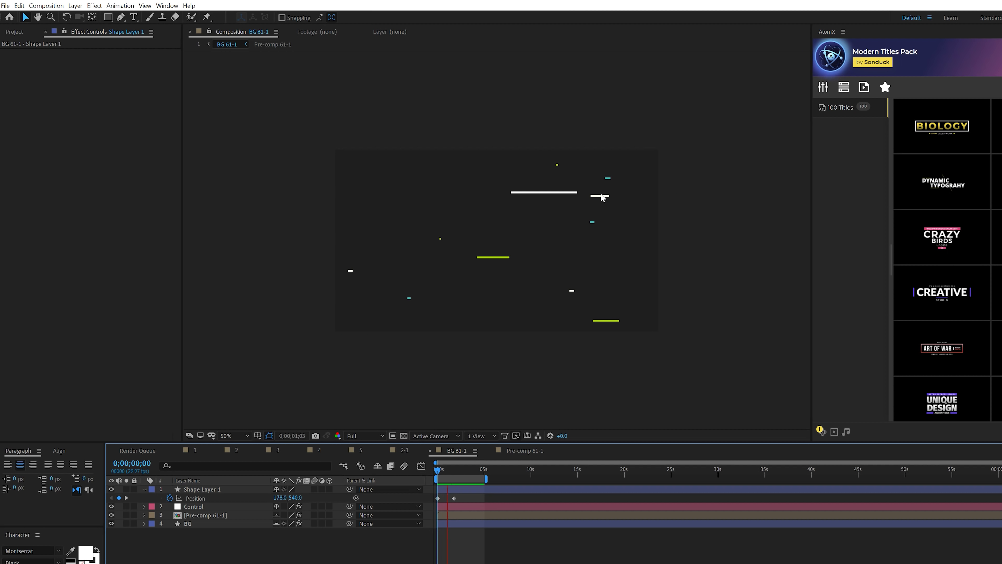
Add a loopOut() expression to the bar's Position and preview it.
key(space)
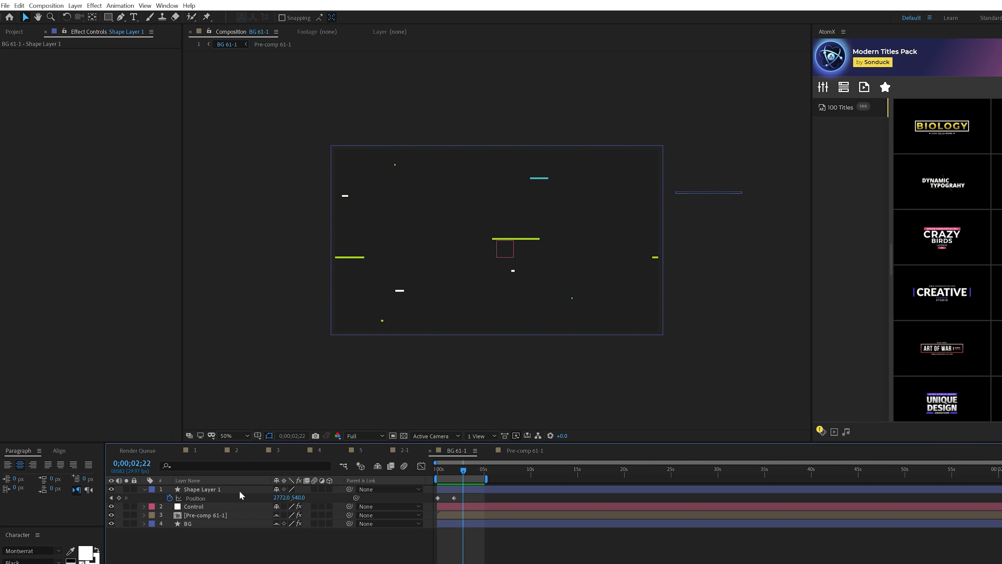
alt+click(170, 498)
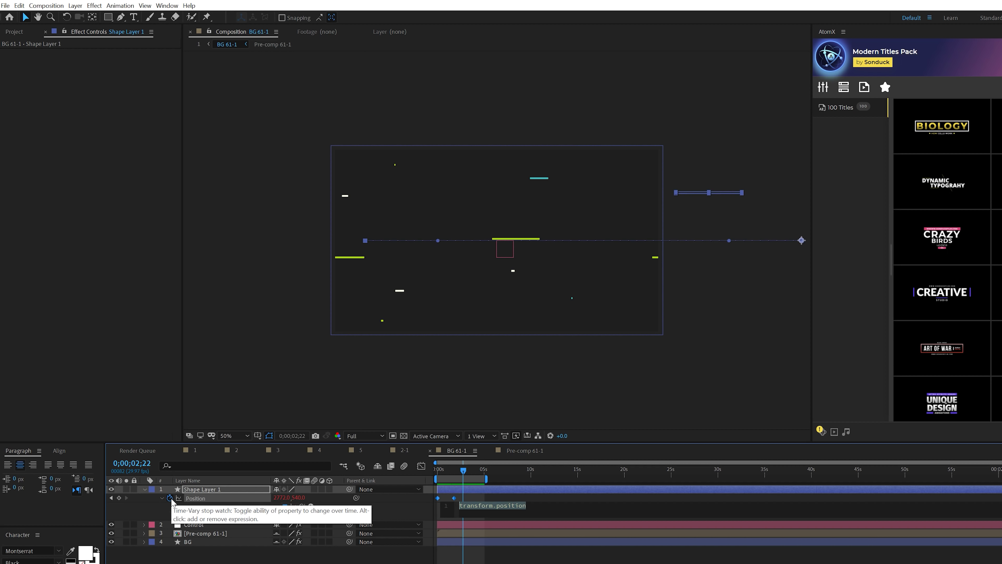
text(loop)
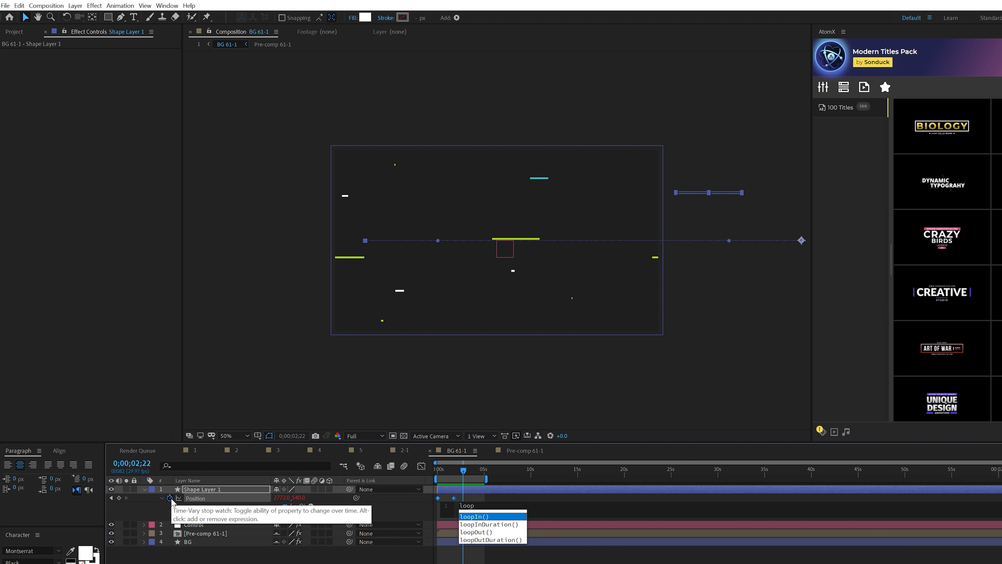
text(Out)
key(Return)
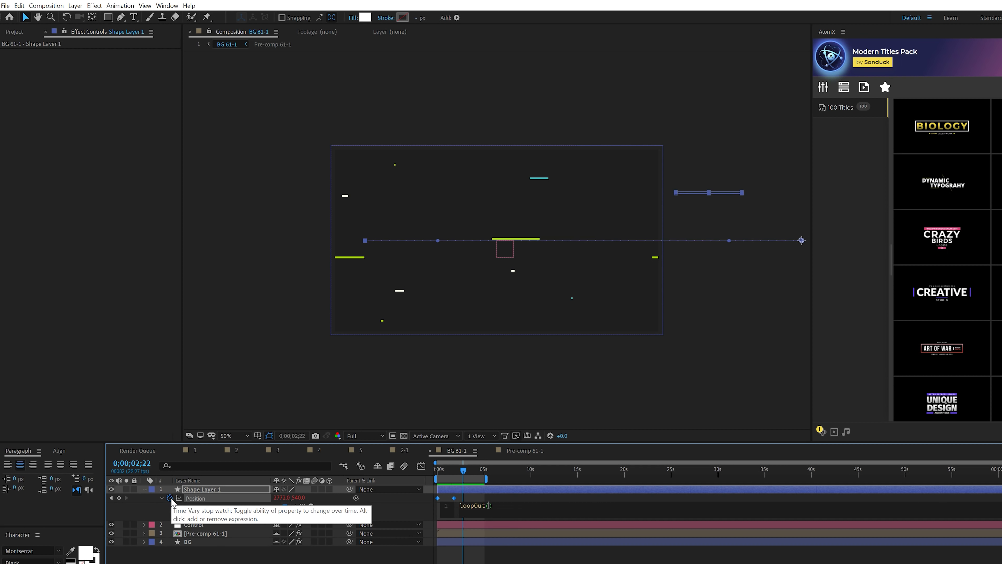
key(KP_Enter)
key(space)
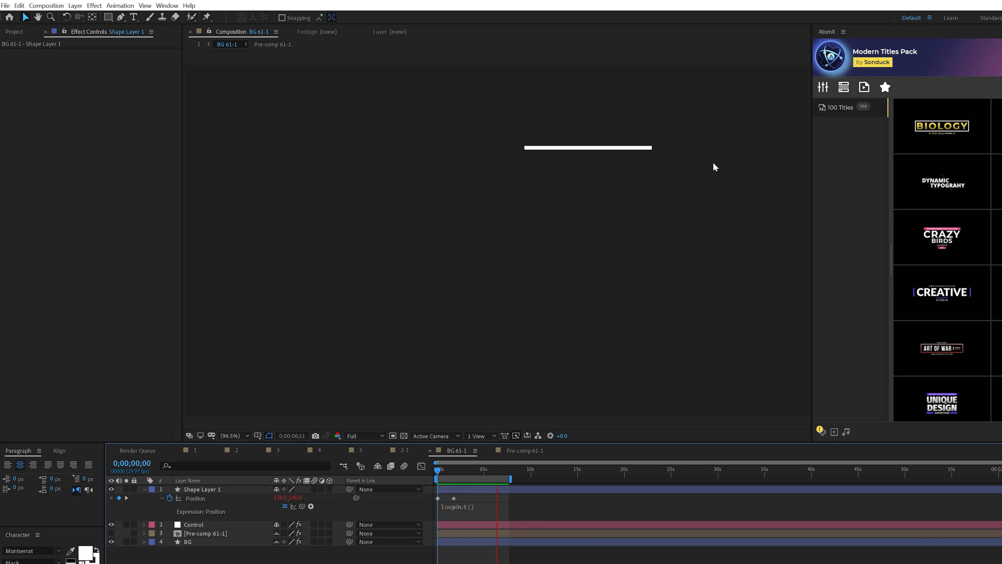
click(679, 226)
Change the expression to loopOut("pingpong") and preview with the background bars shown.
click(469, 512)
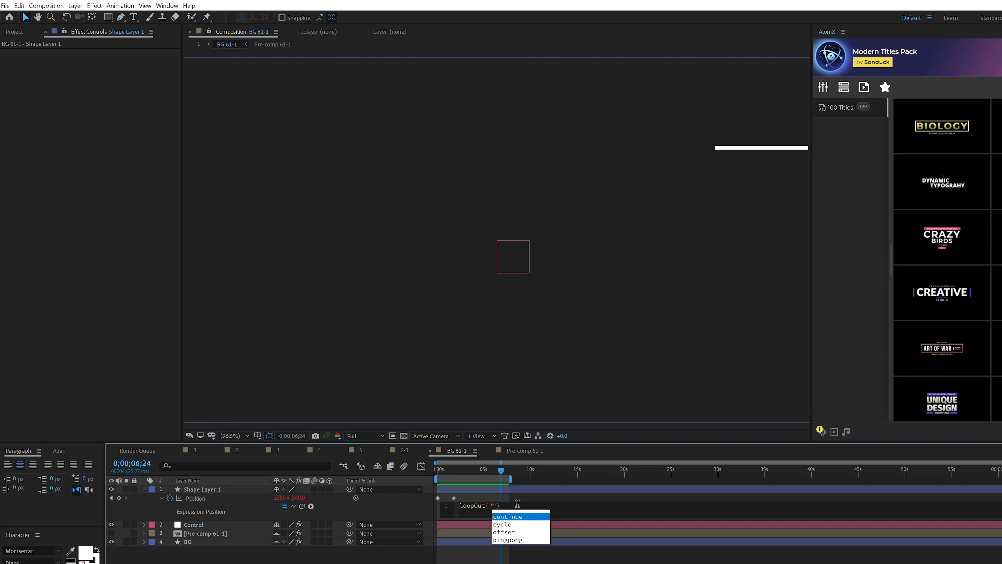
click(502, 540)
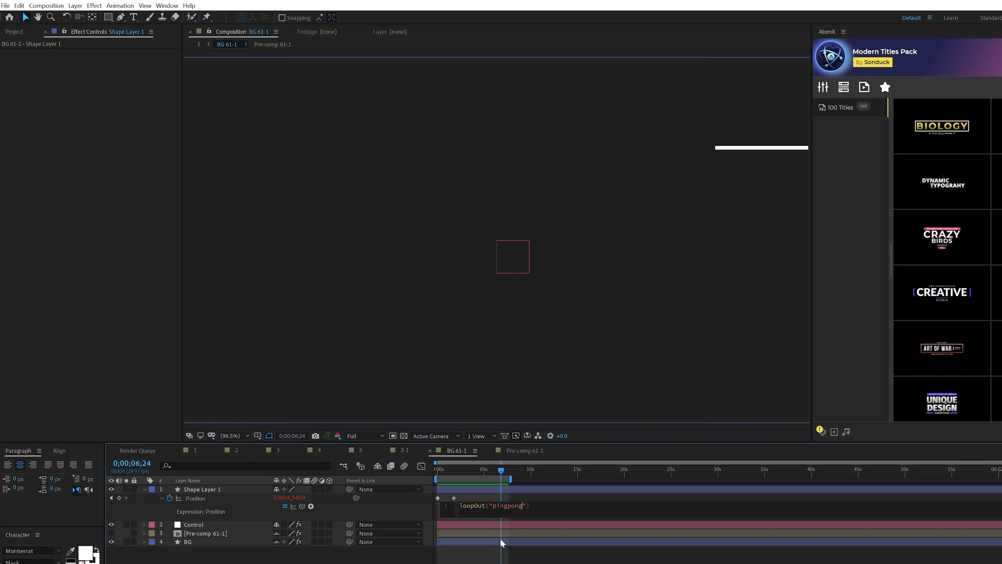
click(493, 556)
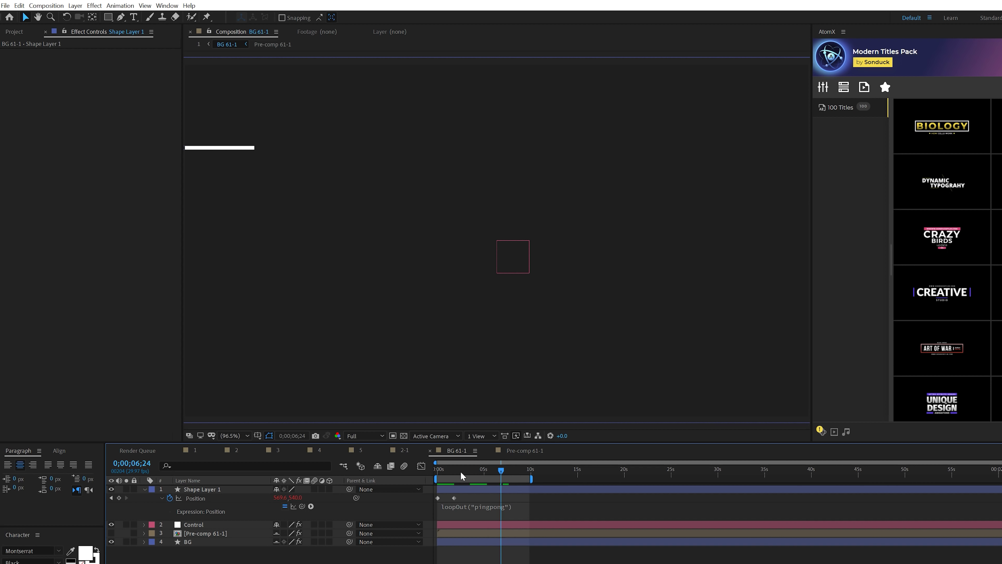
key(space)
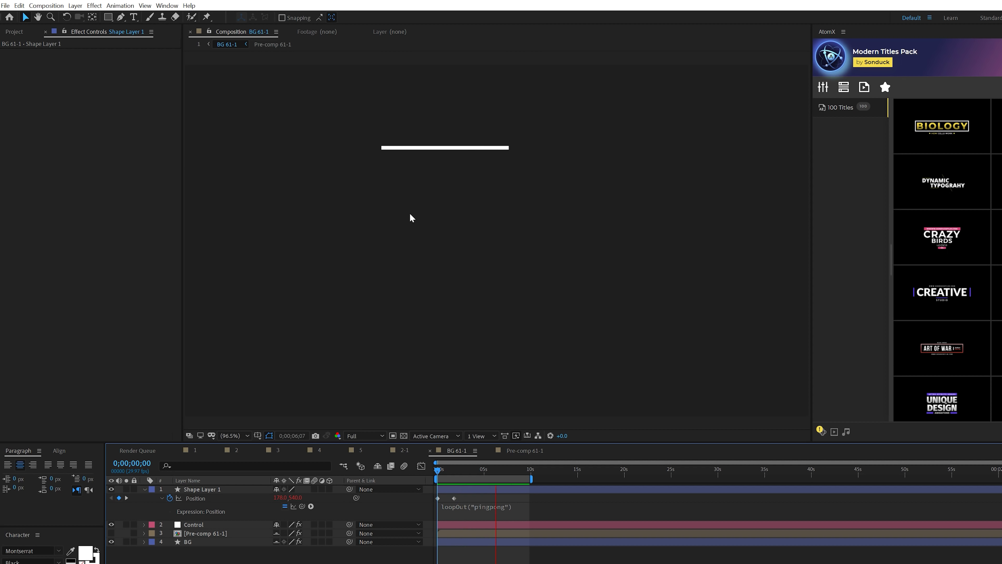
click(111, 532)
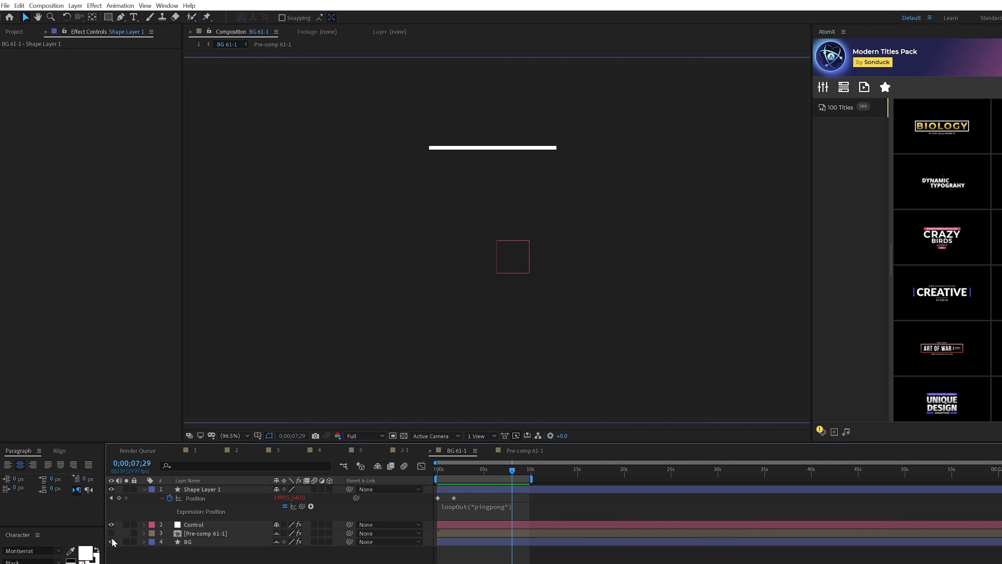
key(space)
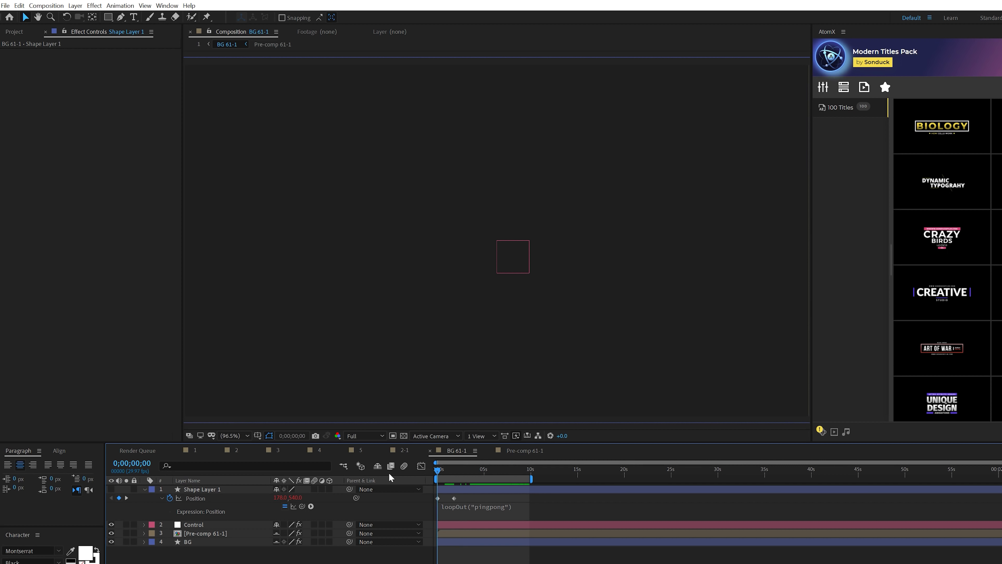